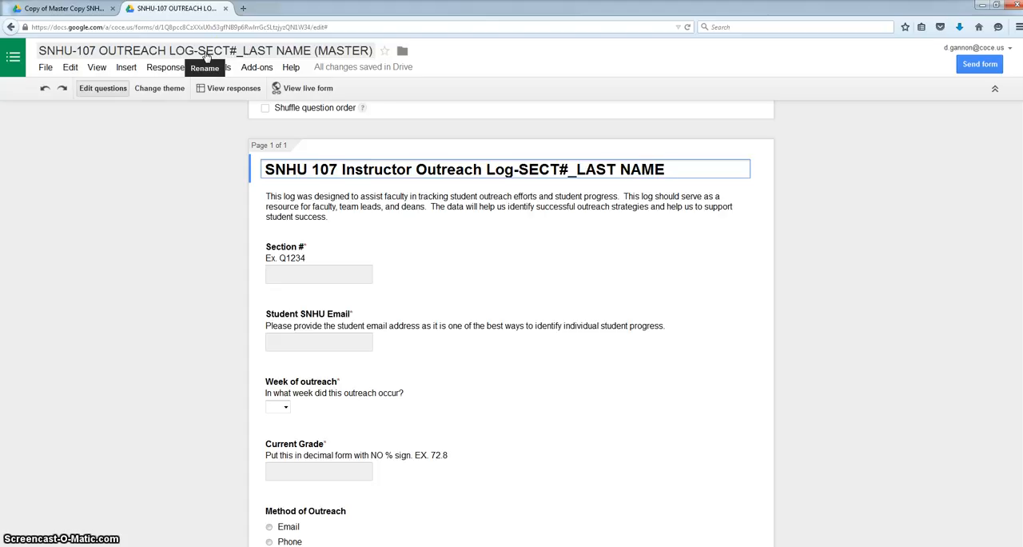
Review who has access to the master outreach log form in its sharing settings.
left_click(281, 54)
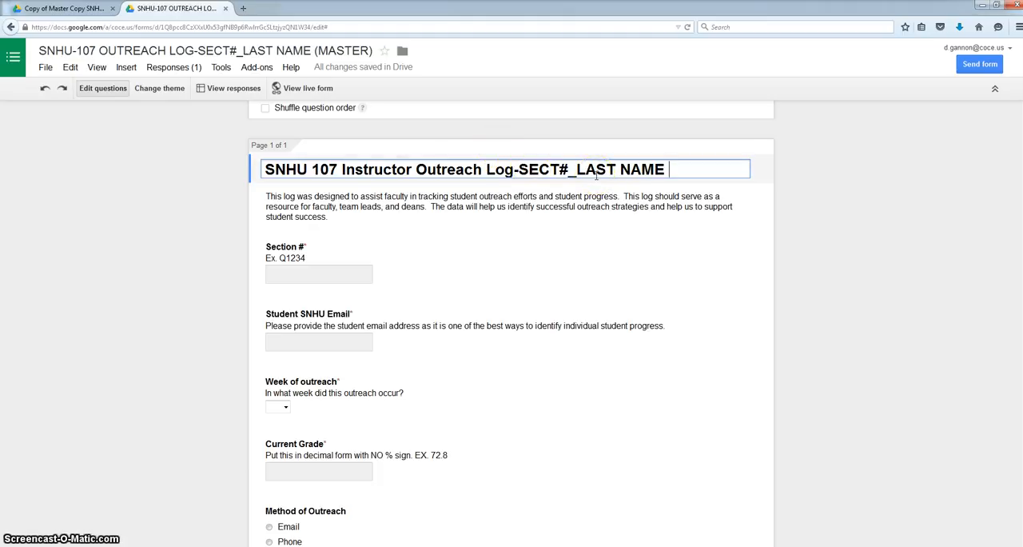
left_click(46, 68)
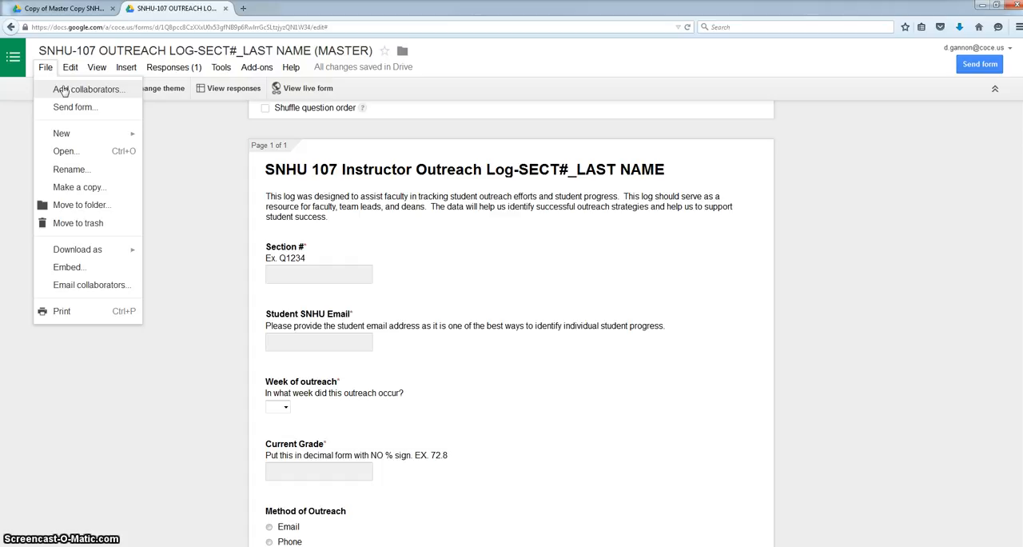
left_click(64, 90)
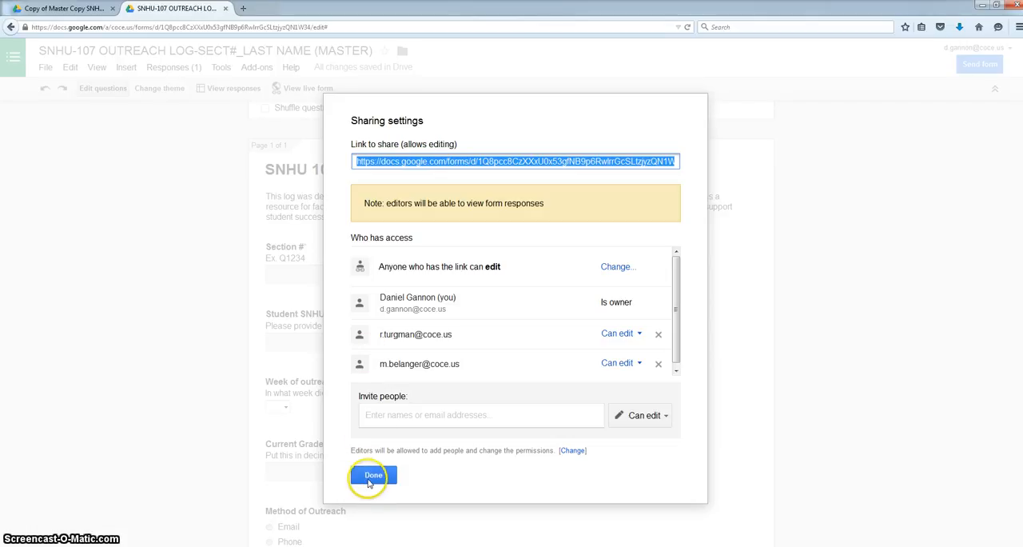
left_click(372, 476)
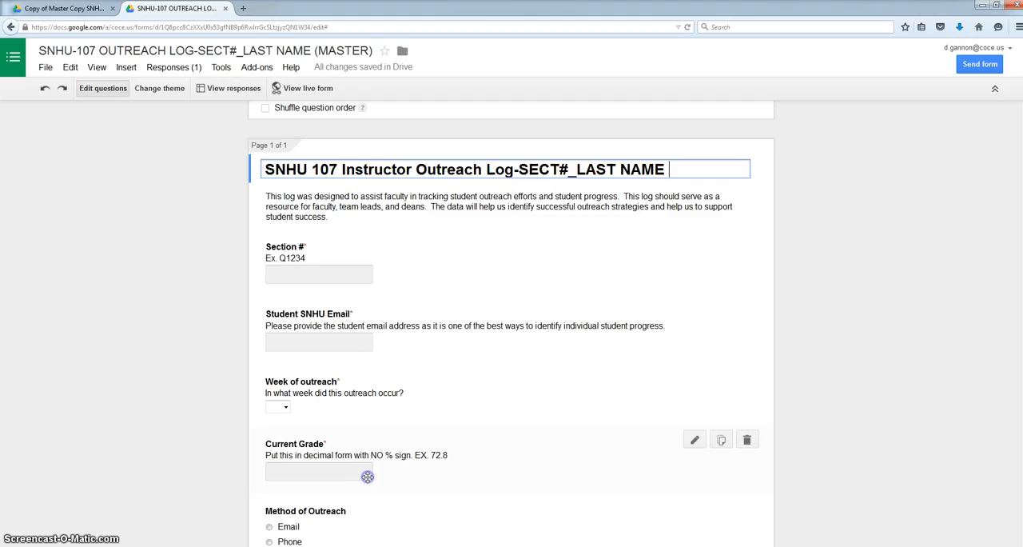
Start a copy of the master form and remove "Copy of" from the new document name.
left_click(45, 70)
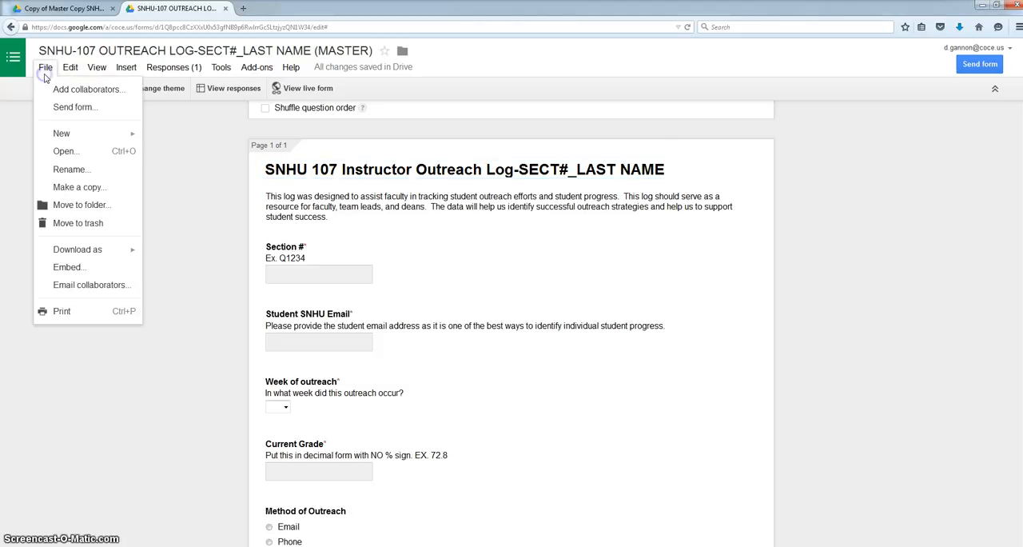
left_click(74, 170)
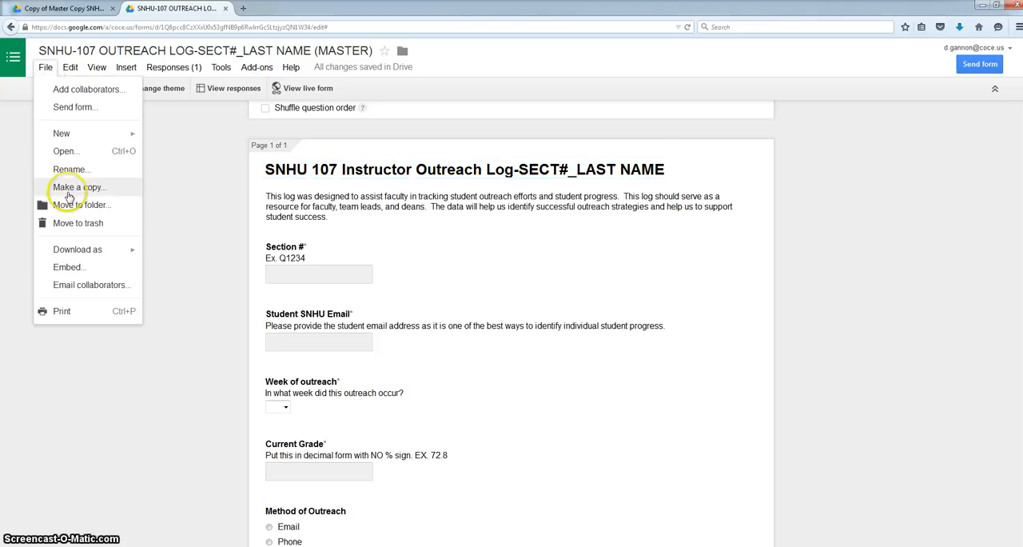
left_click(70, 187)
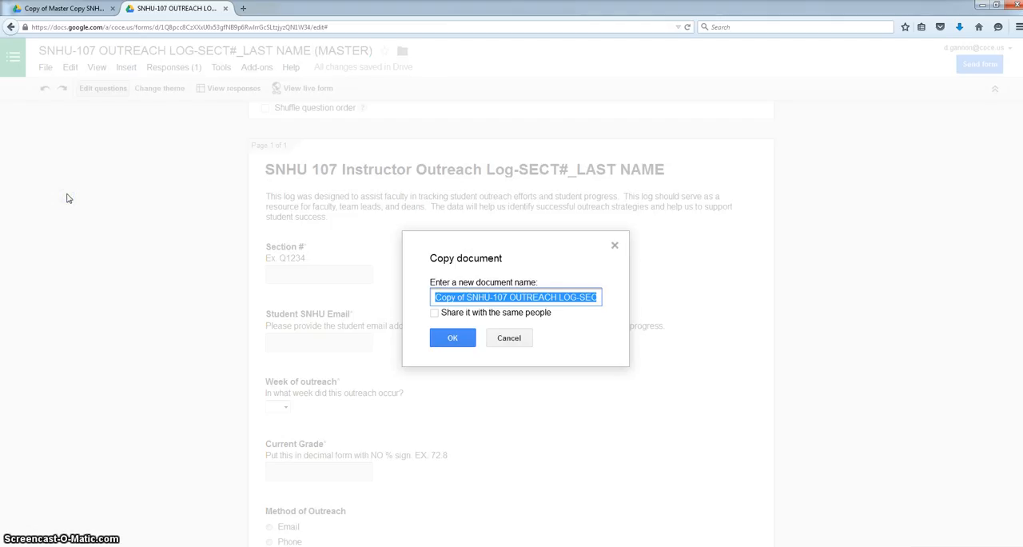
left_click(449, 299)
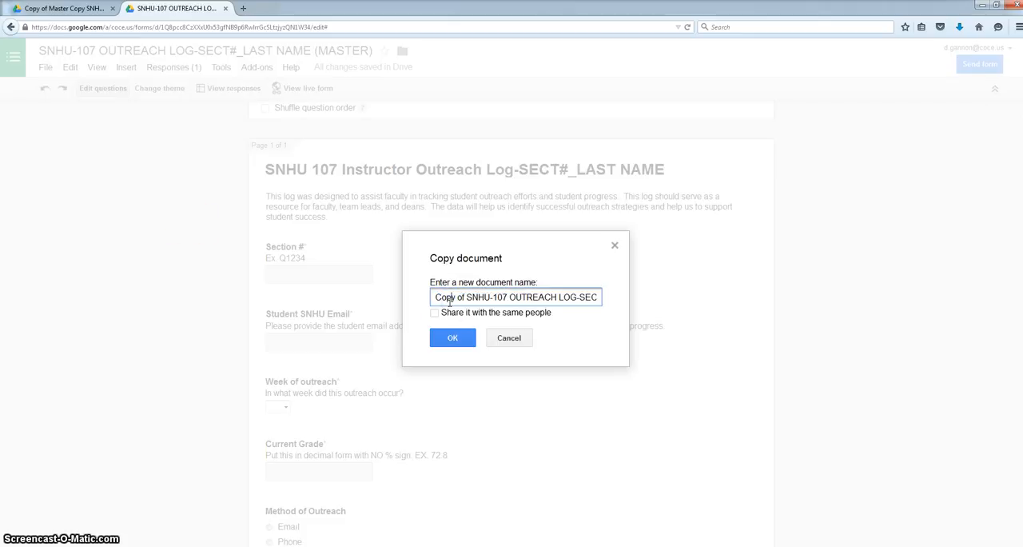
key("Right")
key("Right")
key("Right")
key("Right")
key("Right")
key("Right")
key("Right")
key("Right")
key("Right")
key("Right")
key("Right")
key("Right")
key("Right")
key("Right")
key("Right")
key("Right")
key("Right")
key("Right")
key("Right")
key("Right")
key("Right")
key("Right")
key("Right")
key("Right")
key("Right")
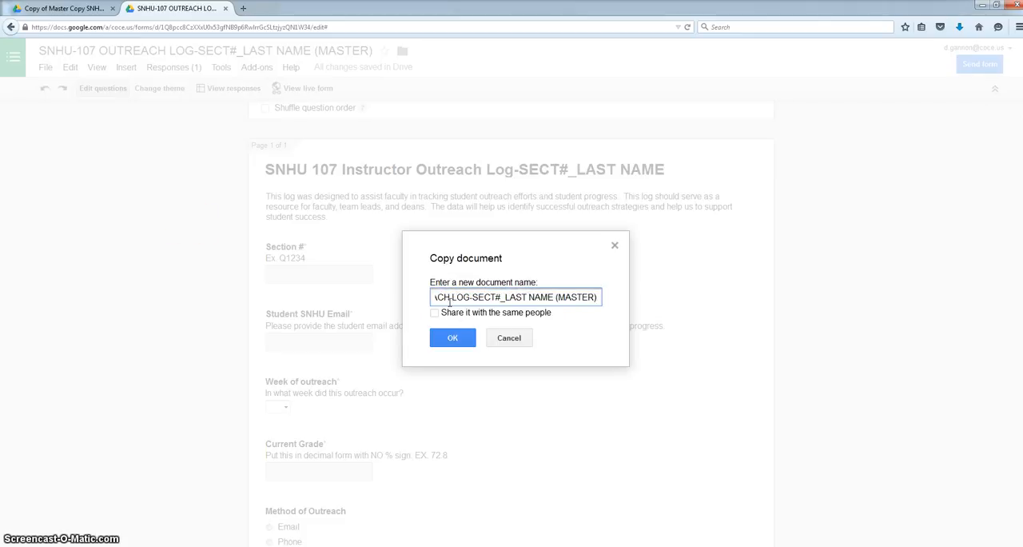
key("Left")
key("Left")
key("Left")
key("Left")
key("Left")
key("Left")
key("Left")
key("Left")
key("Left")
key("Left")
key("Left")
key("Left")
key("Left")
key("Left")
key("Left")
key("Left")
key("Left")
key("Left")
key("Left")
key("Left")
key("Left")
key("Left")
key("Left")
key("Left")
key("Left")
key("Left")
key("Left")
key("Left")
key("Left")
key("Left")
key("Left")
key("Left")
key("Left")
key("Left")
key("Left")
key("Left")
key("Left")
key("Left")
key("Left")
key("Left")
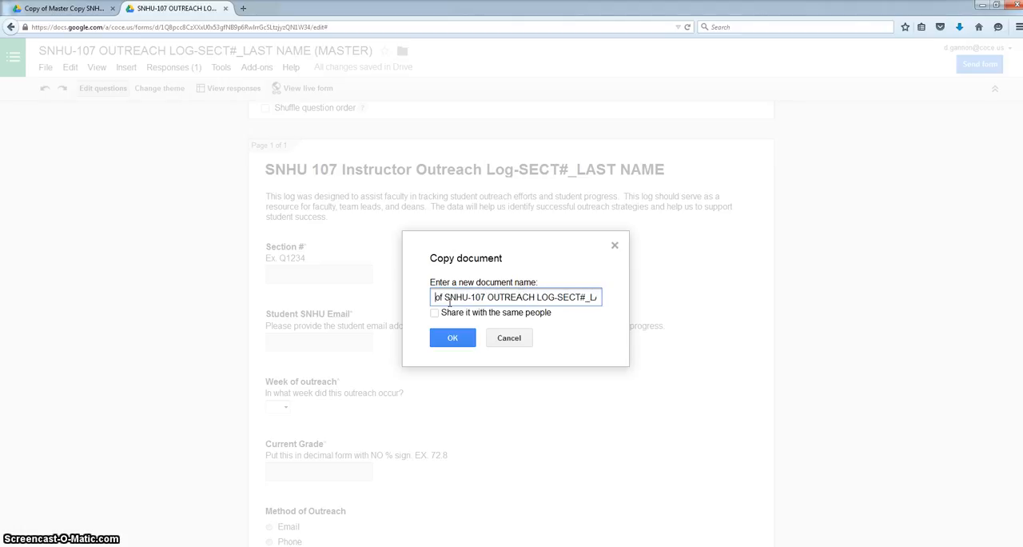
left_click_drag(466, 296, 415, 295)
key("BackSpace")
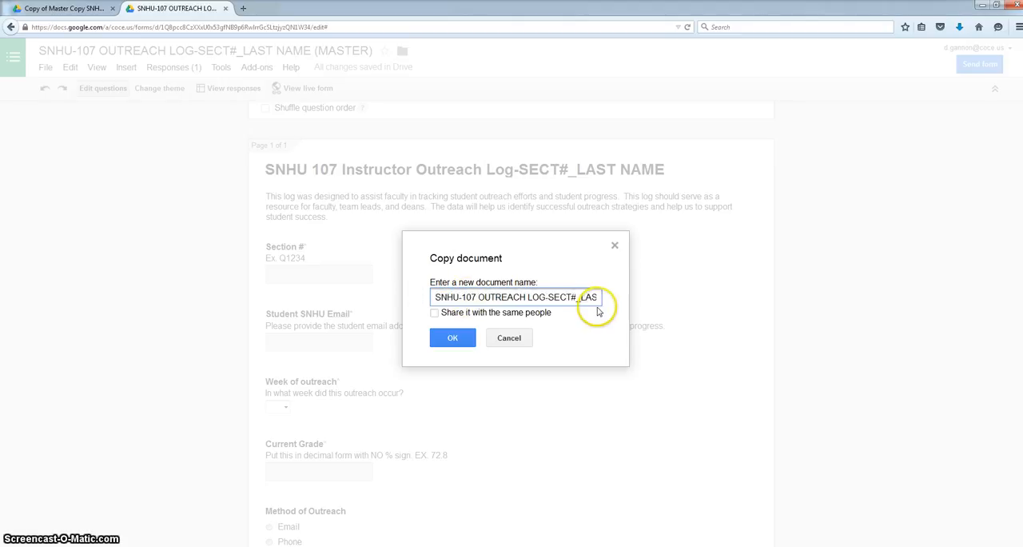
Replace the SECT# placeholder in the new document name with Q1234.
left_click_drag(576, 297, 573, 297)
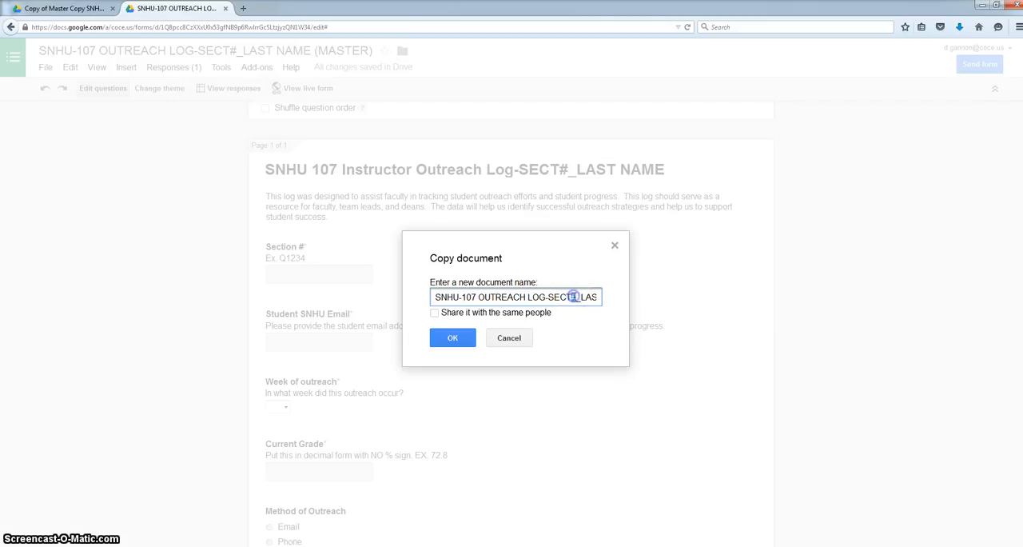
key("BackSpace")
key("BackSpace")
key("BackSpace")
key("BackSpace")
key("BackSpace")
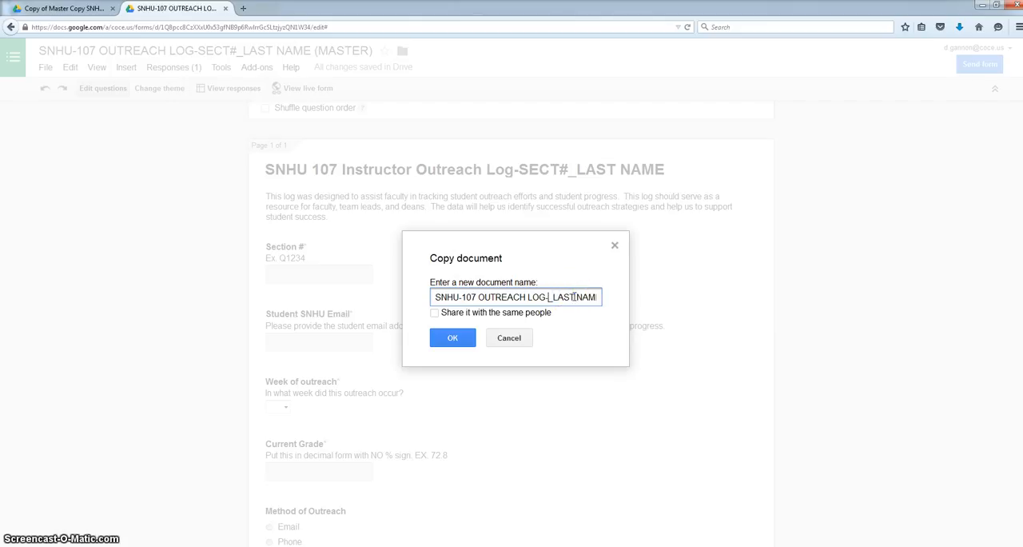
type("Q1234")
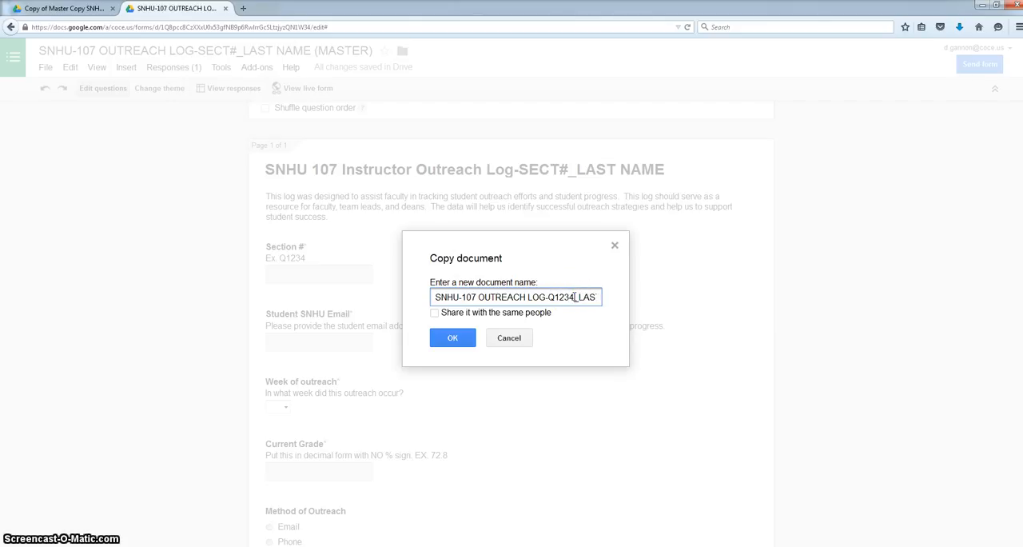
Replace "LAST NAME (MASTER)" at the end of the new document name with the instructor's last name.
key("Right")
key("Right")
key("Right")
key("Right")
key("Right")
key("Right")
key("Right")
key("Right")
key("Right")
key("Right")
key("Right")
key("Right")
key("Right")
key("Right")
key("Right")
key("Right")
key("Right")
key("Right")
key("Right")
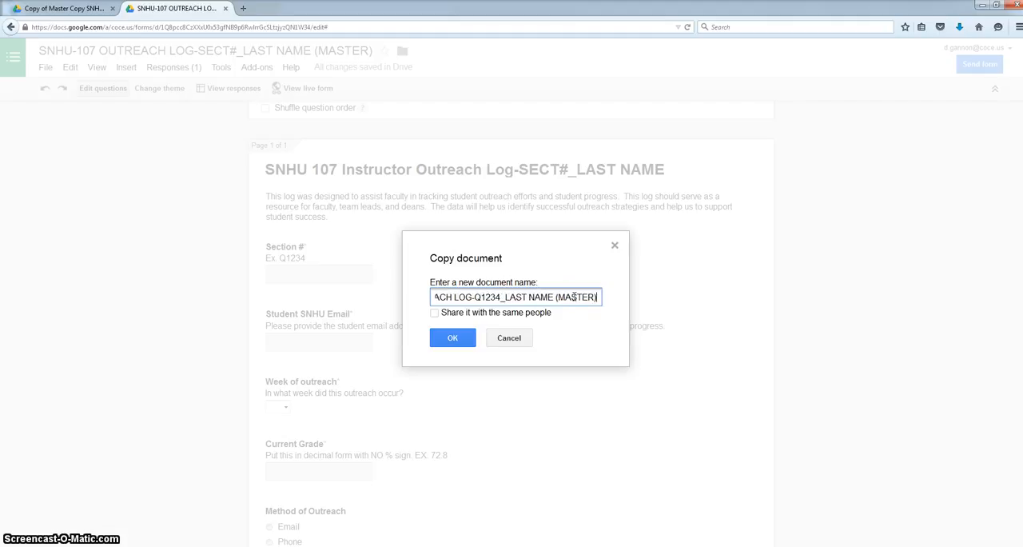
key("BackSpace")
key("BackSpace")
key("BackSpace")
key("BackSpace")
key("BackSpace")
key("BackSpace")
key("BackSpace")
key("BackSpace")
key("BackSpace")
key("BackSpace")
key("BackSpace")
key("BackSpace")
key("BackSpace")
key("BackSpace")
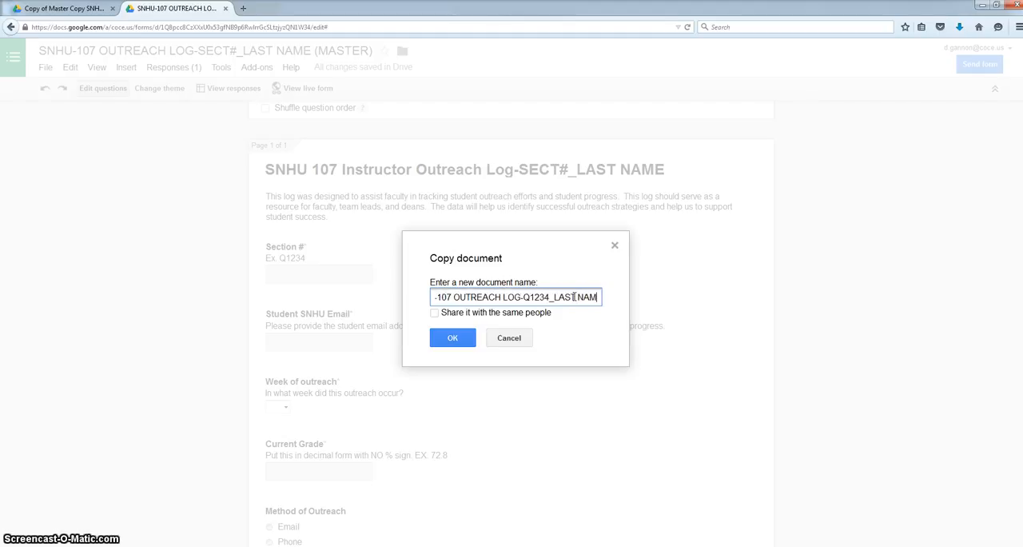
key("BackSpace")
key("BackSpace")
key("BackSpace")
type("Gannon")
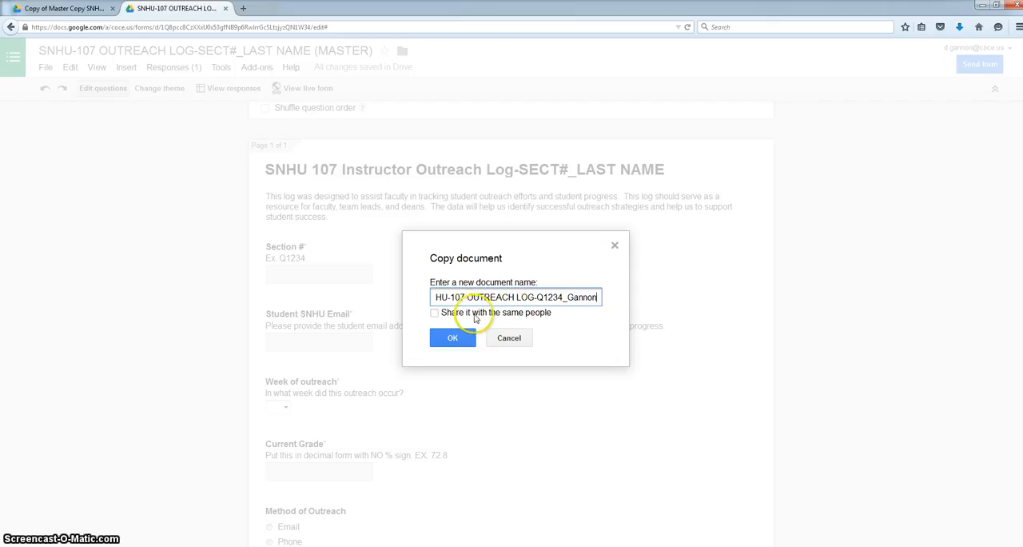
Create the copy shared with the same people and compare it with the master form.
left_click(435, 313)
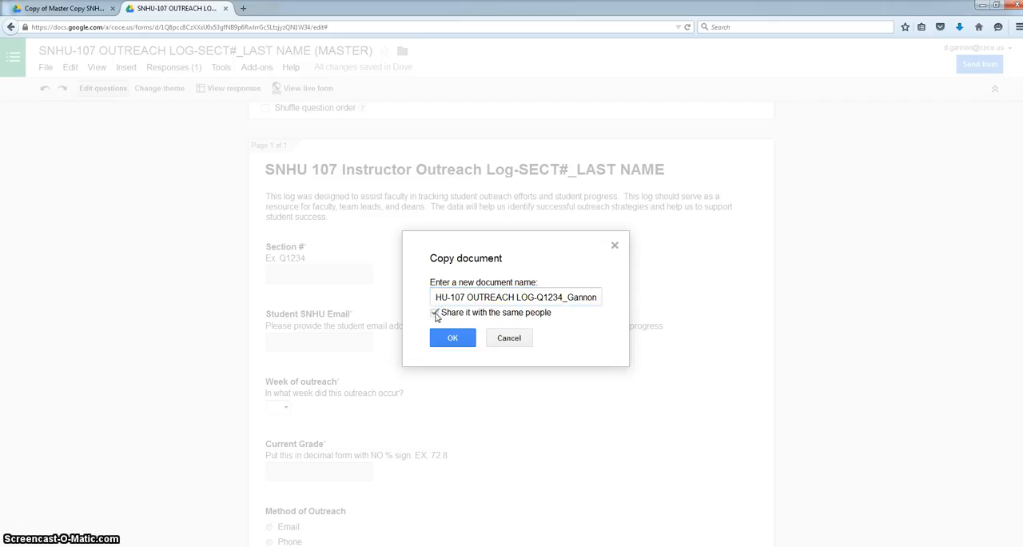
left_click(441, 339)
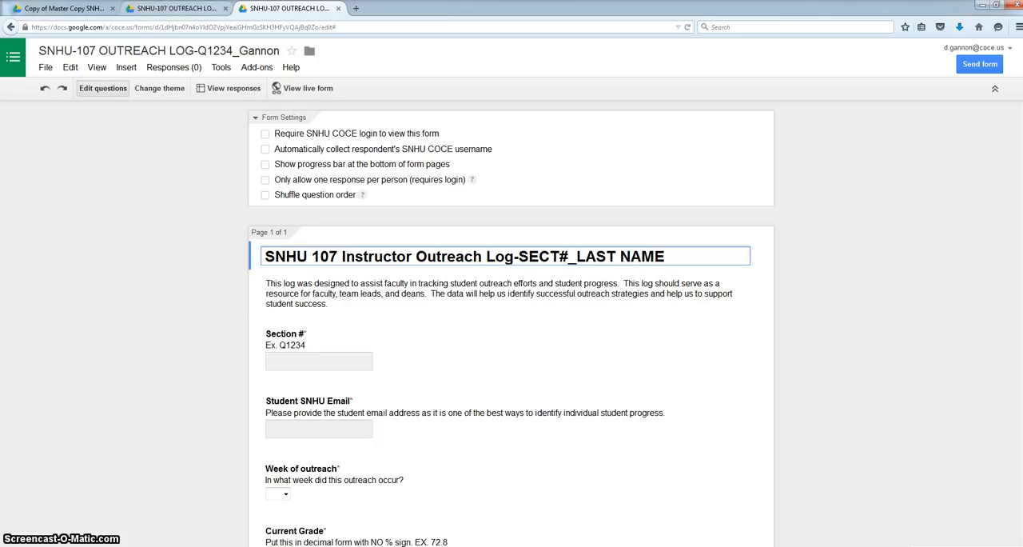
left_click(168, 9)
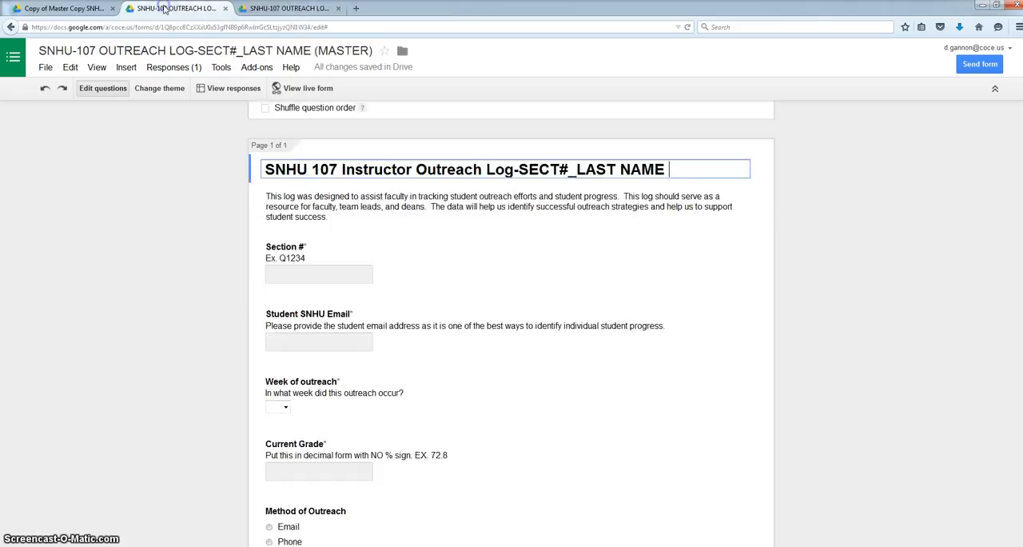
left_click(259, 9)
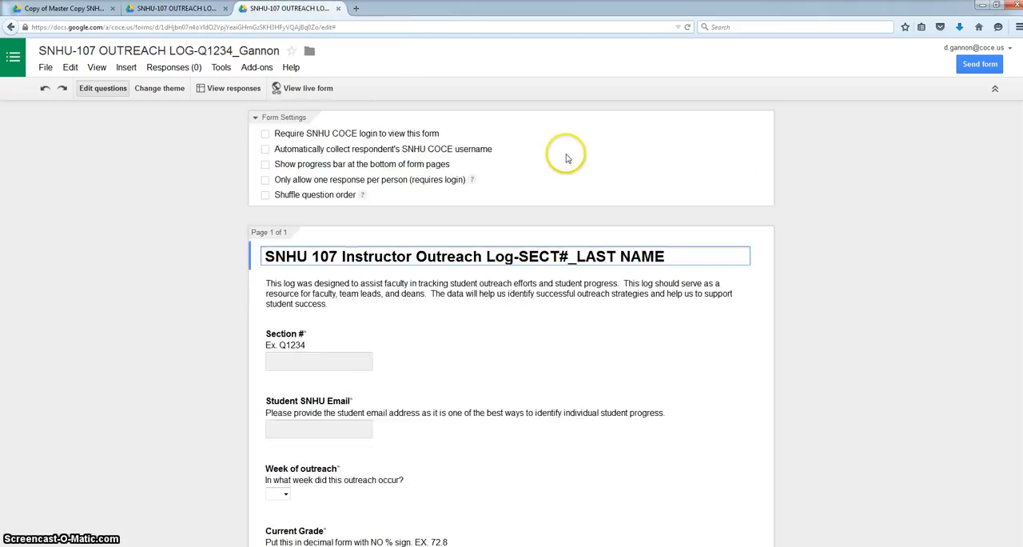
Replace "SECT#_LAST NAME" in the copied form's title with Q1234, an underscore and the instructor's last name.
left_click_drag(676, 255, 521, 257)
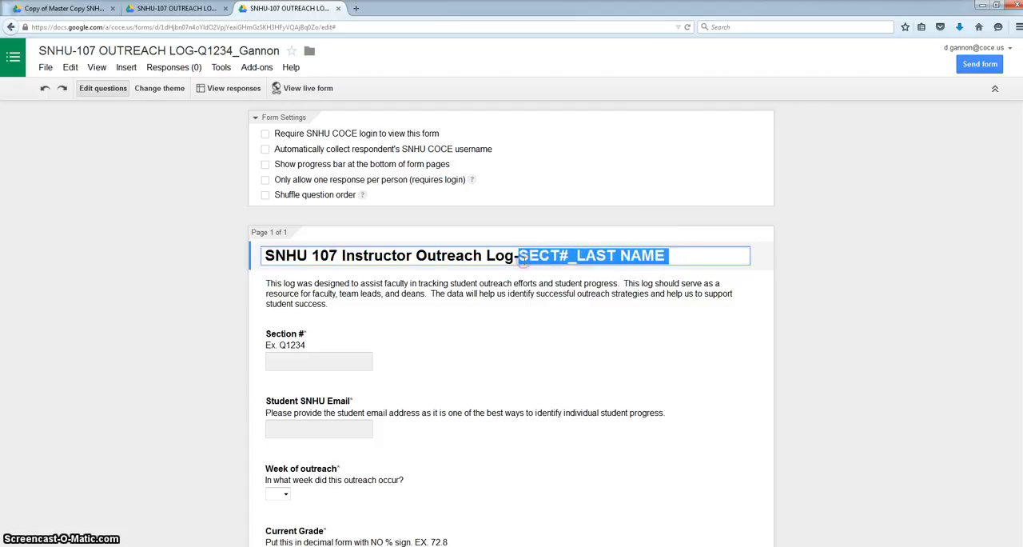
key("BackSpace")
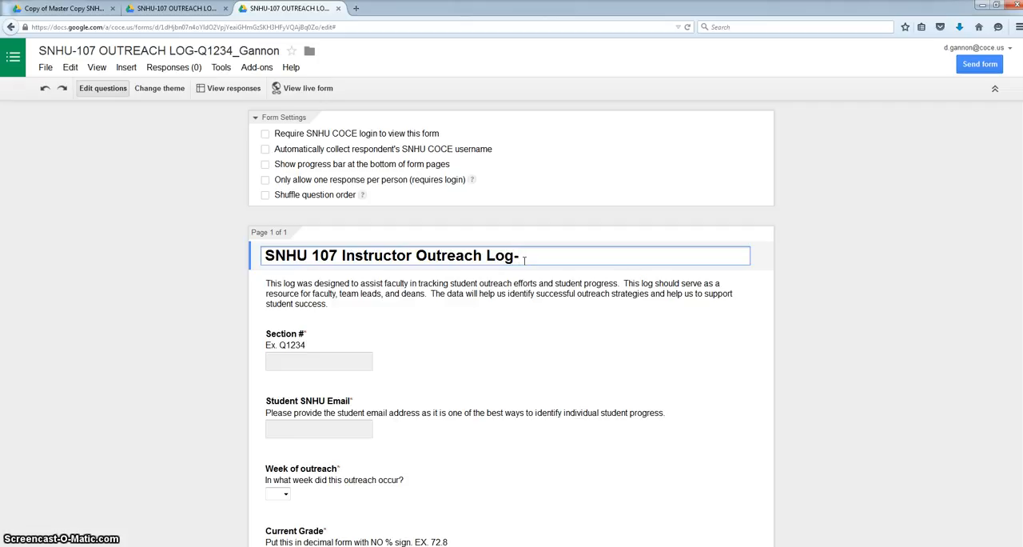
type("Q1234")
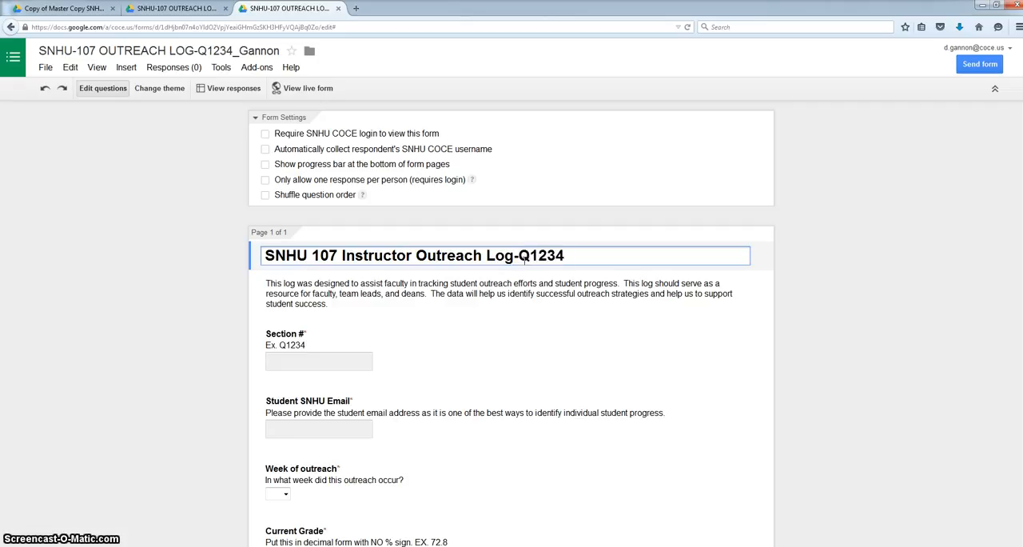
type("_")
type("Ganonn")
key("BackSpace")
key("BackSpace")
key("BackSpace")
key("BackSpace")
type("nnon")
left_click(205, 269)
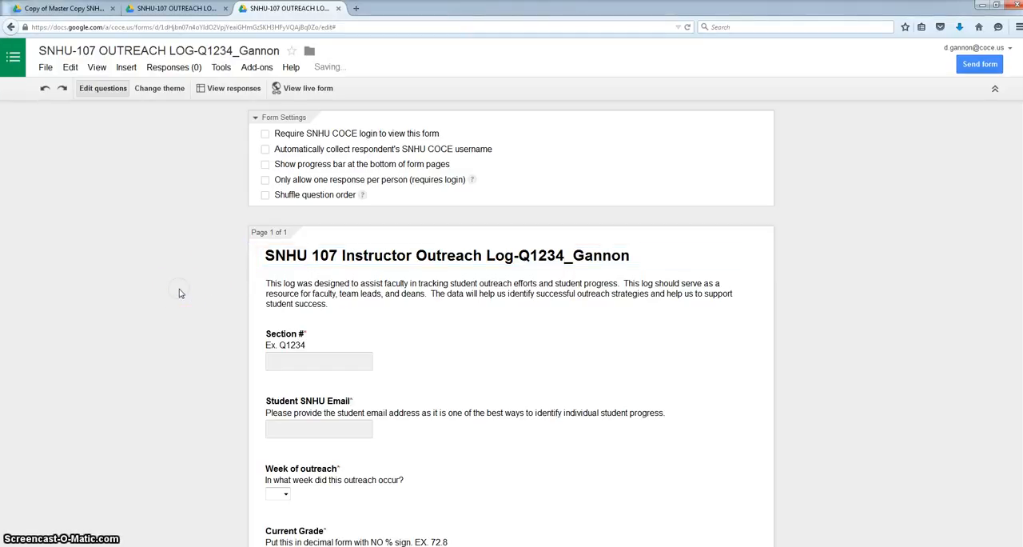
Open the copied form's response spreadsheet and its live form for viewing.
left_click(233, 89)
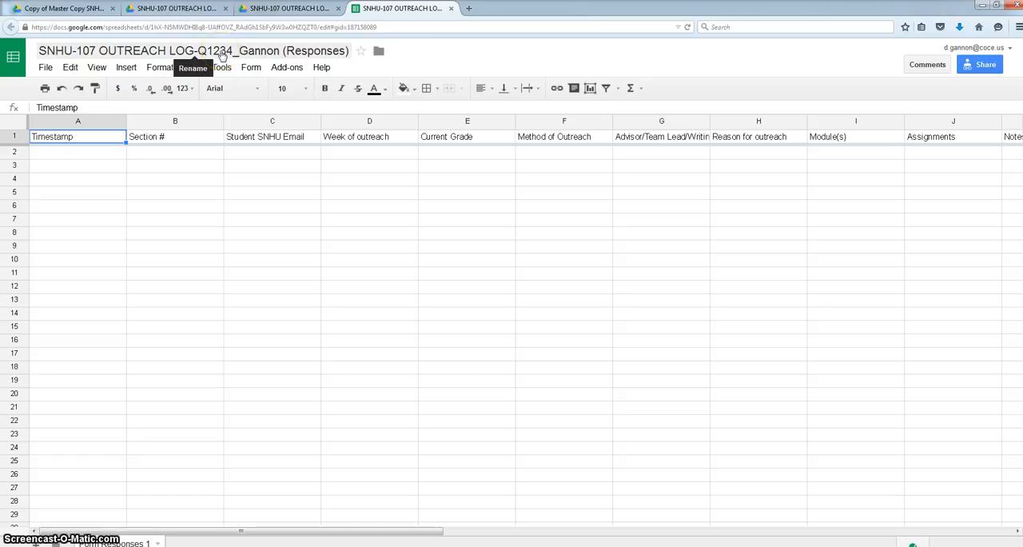
left_click(276, 9)
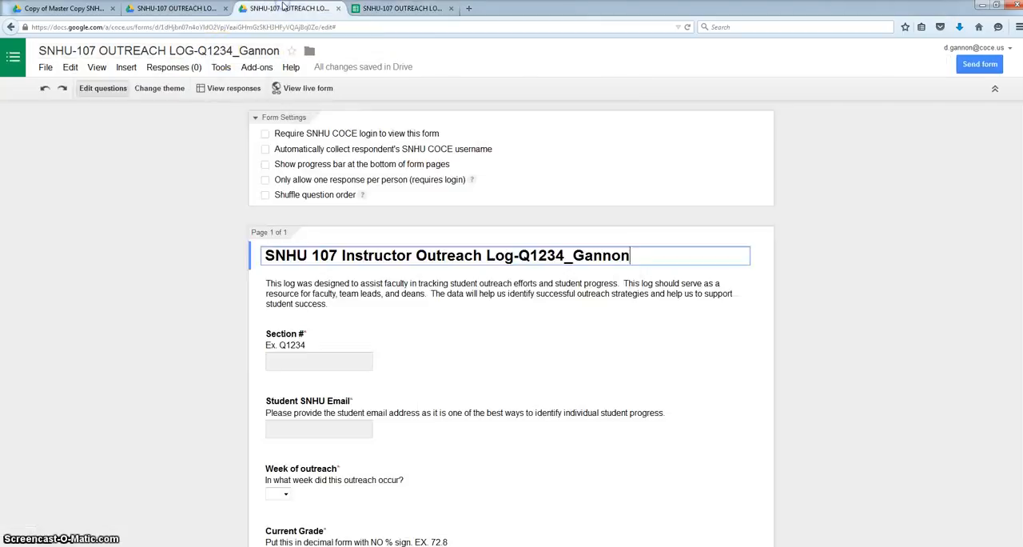
left_click(304, 88)
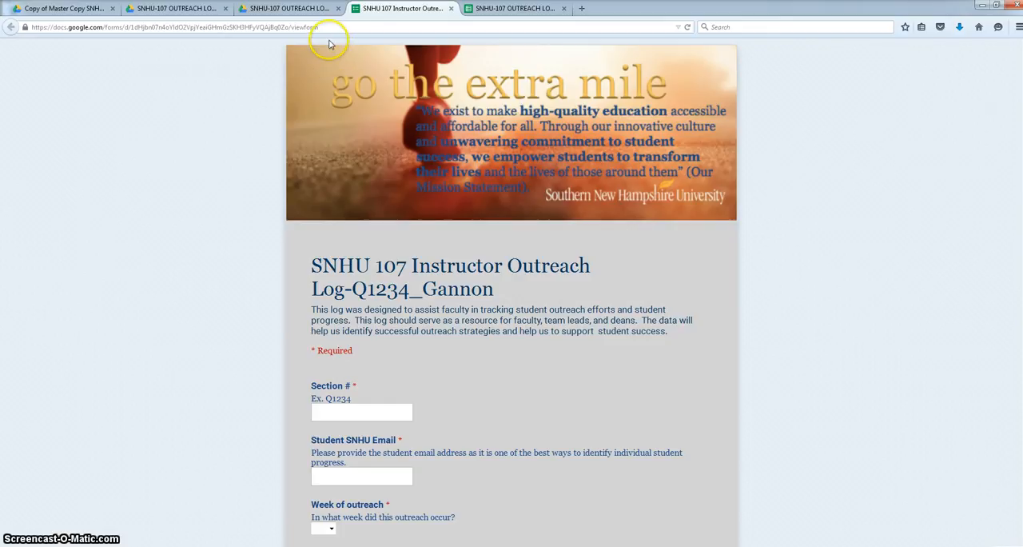
Highlight the web address of the live form and that of the response spreadsheet.
mouse_move(320, 27)
left_mouse_down()
mouse_move(182, 27)
mouse_move(326, 20)
left_mouse_up()
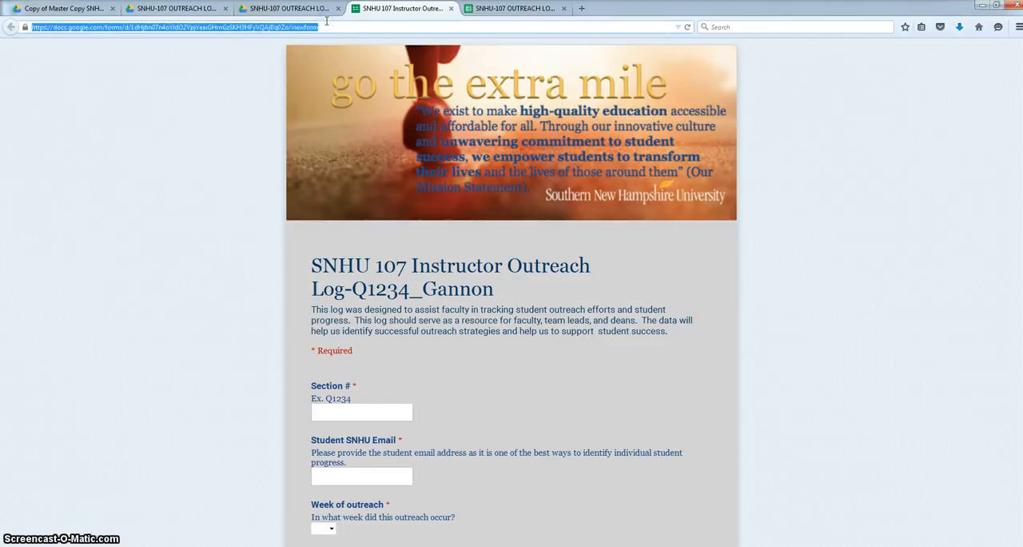
left_click(326, 28)
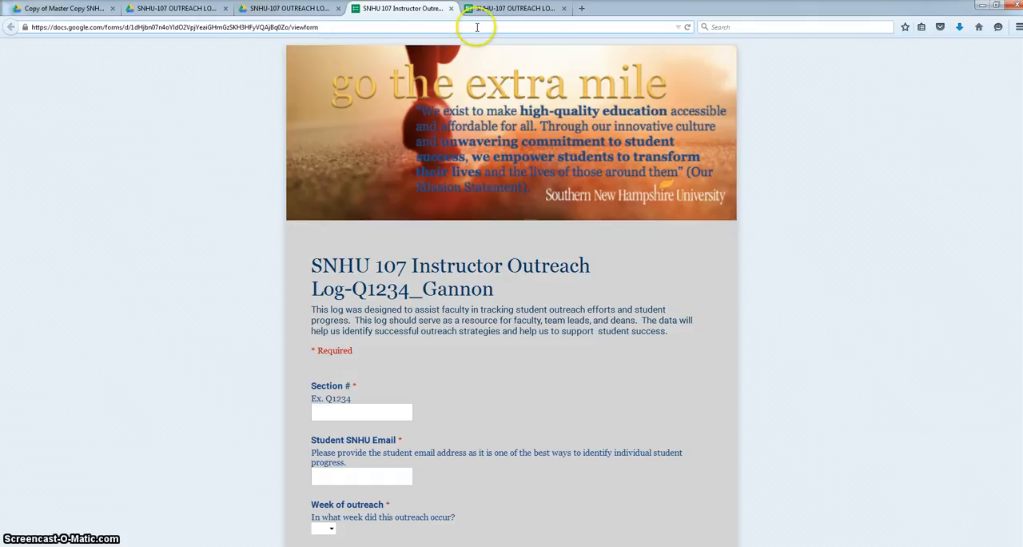
left_click(499, 10)
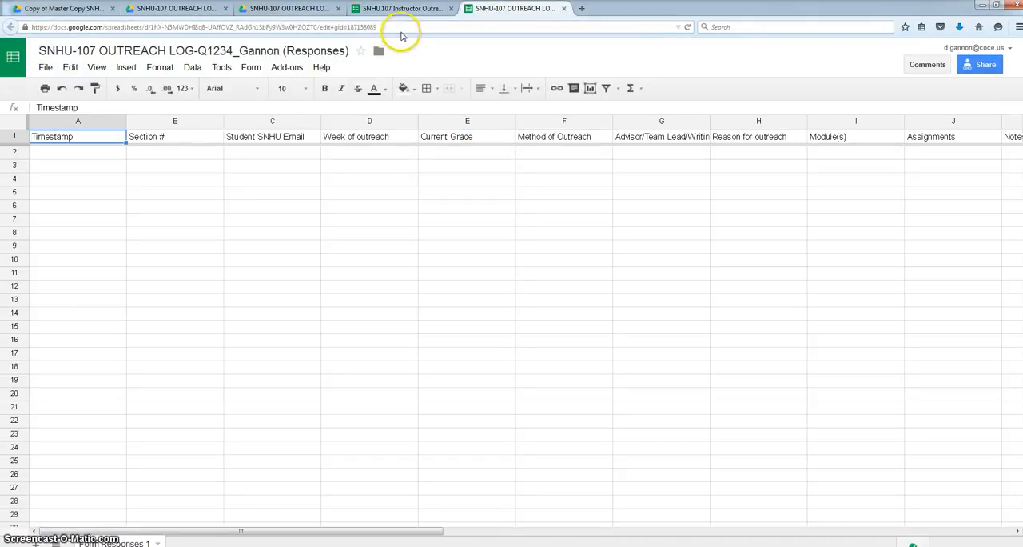
left_click(401, 32)
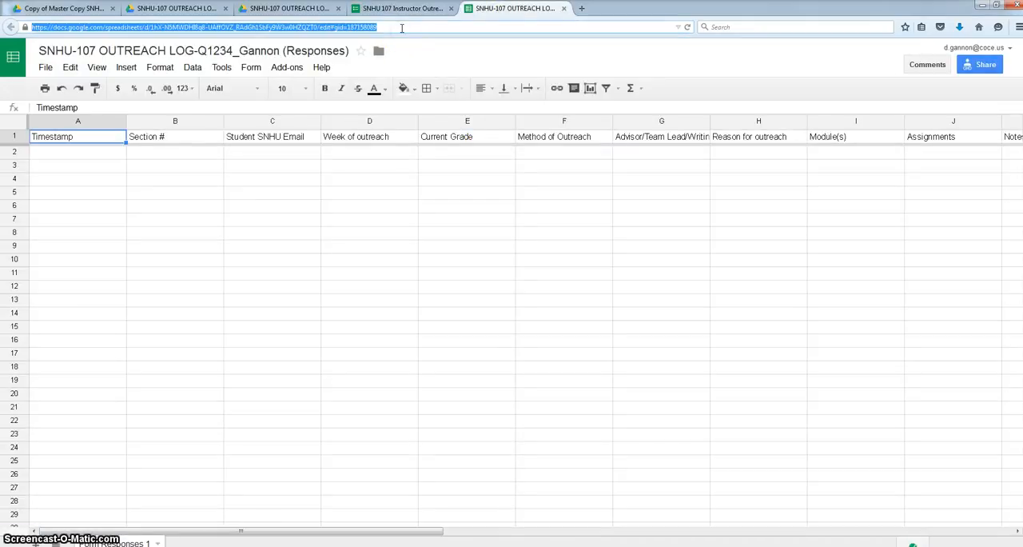
left_click(402, 28)
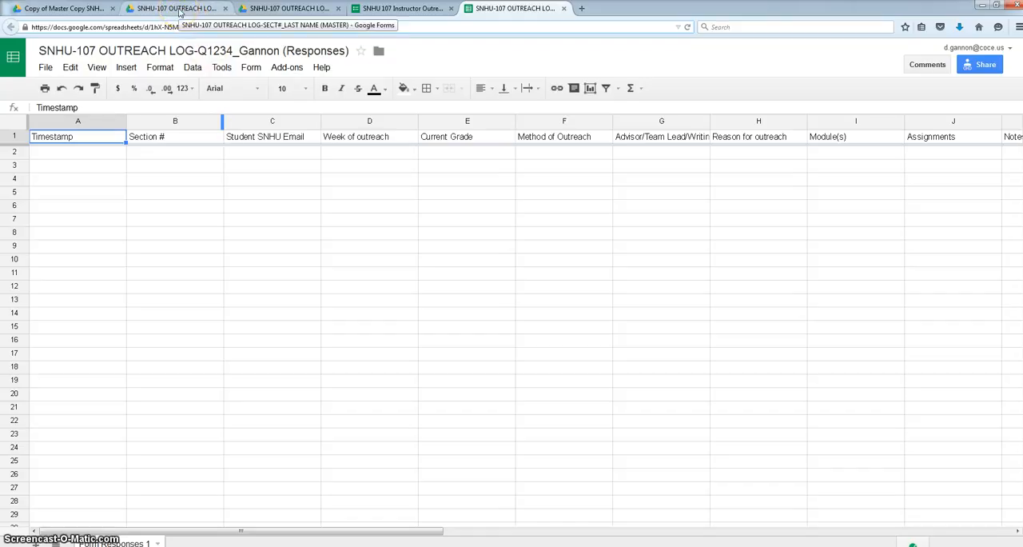
Start a copy of the master outreach log form, removing "Copy of" from its name and sharing it with the same people.
left_click(179, 11)
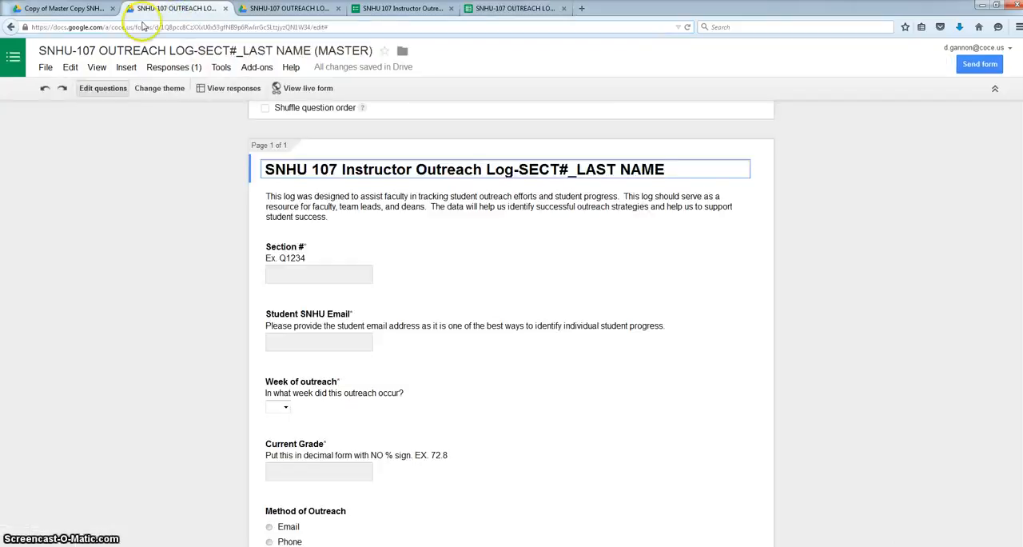
left_click(46, 68)
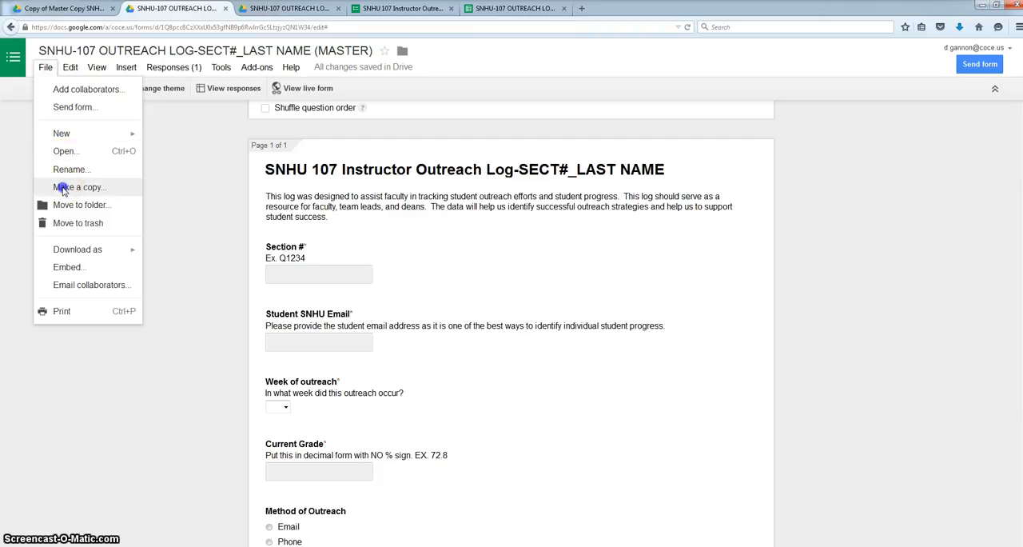
left_click(65, 188)
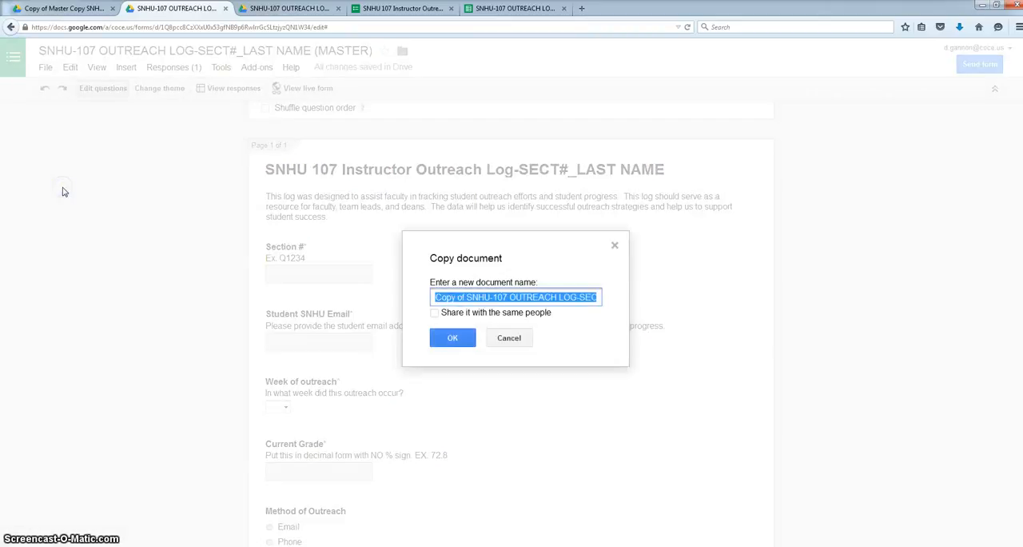
left_click_drag(468, 297, 404, 284)
left_click(468, 297)
key("BackSpace")
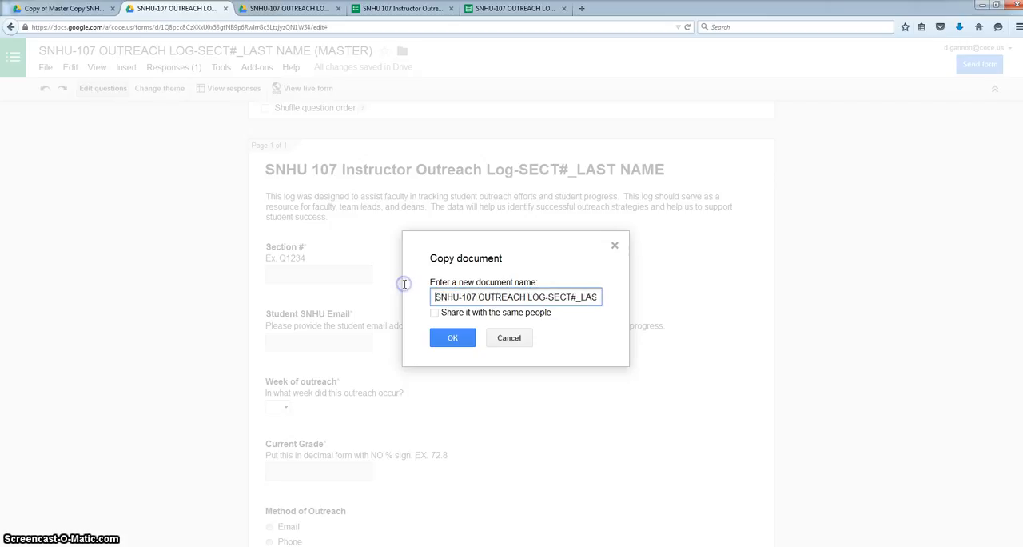
left_click(436, 313)
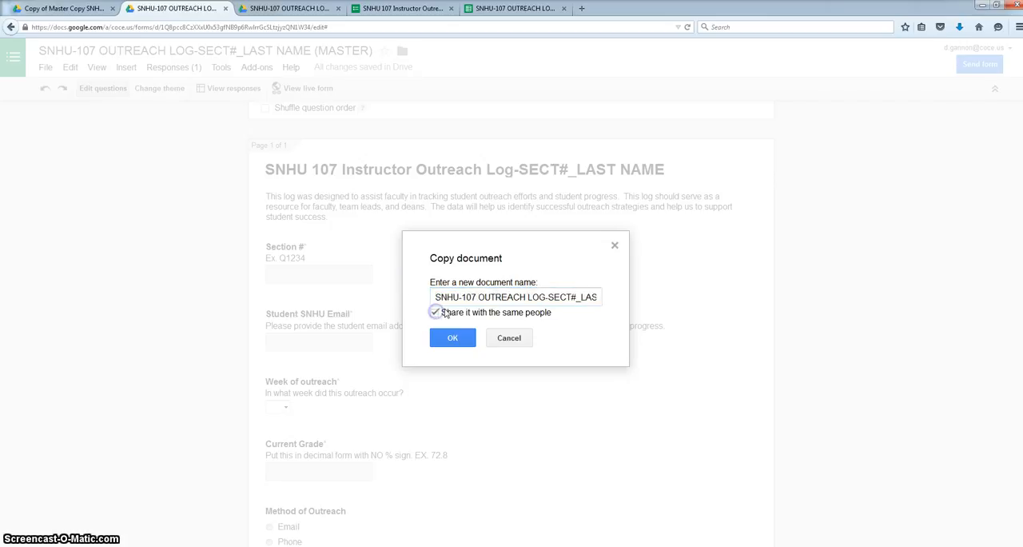
Replace "SECT#_LAST NAME (MASTER)" in the copy's document name with q1235, an underscore and the instructor's last name, and create the copy.
left_click(516, 297)
key("Right")
key("Right")
key("Right")
key("Right")
key("Right")
key("Right")
key("Right")
key("Right")
key("Right")
key("Right")
key("Right")
key("Right")
key("Right")
key("Right")
key("Right")
key("Right")
key("Right")
key("Right")
key("Right")
key("Right")
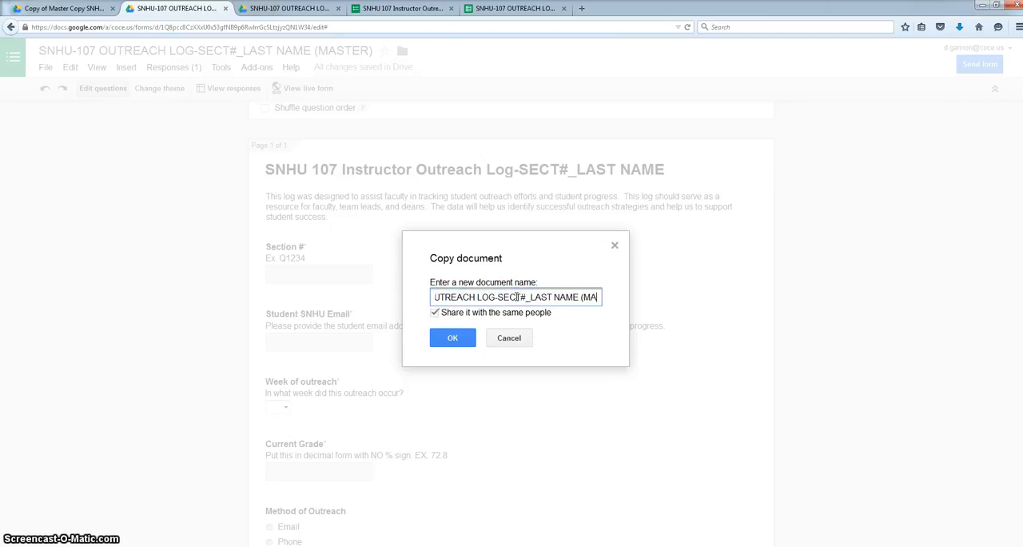
key("BackSpace")
key("BackSpace")
key("BackSpace")
key("BackSpace")
key("BackSpace")
key("BackSpace")
key("BackSpace")
key("BackSpace")
key("BackSpace")
key("BackSpace")
key("BackSpace")
key("BackSpace")
key("BackSpace")
key("BackSpace")
key("BackSpace")
key("BackSpace")
key("BackSpace")
key("BackSpace")
key("BackSpace")
key("BackSpace")
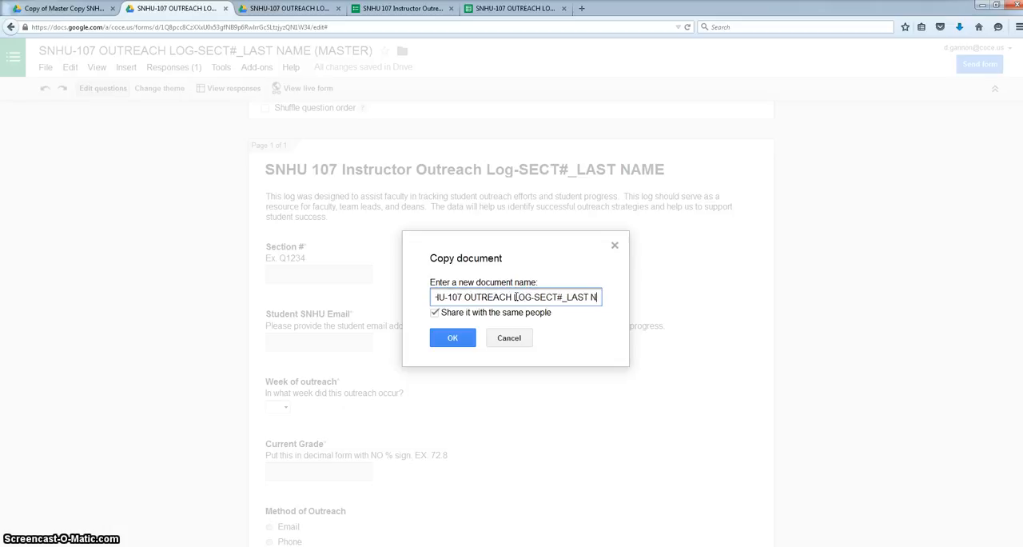
key("BackSpace")
key("BackSpace")
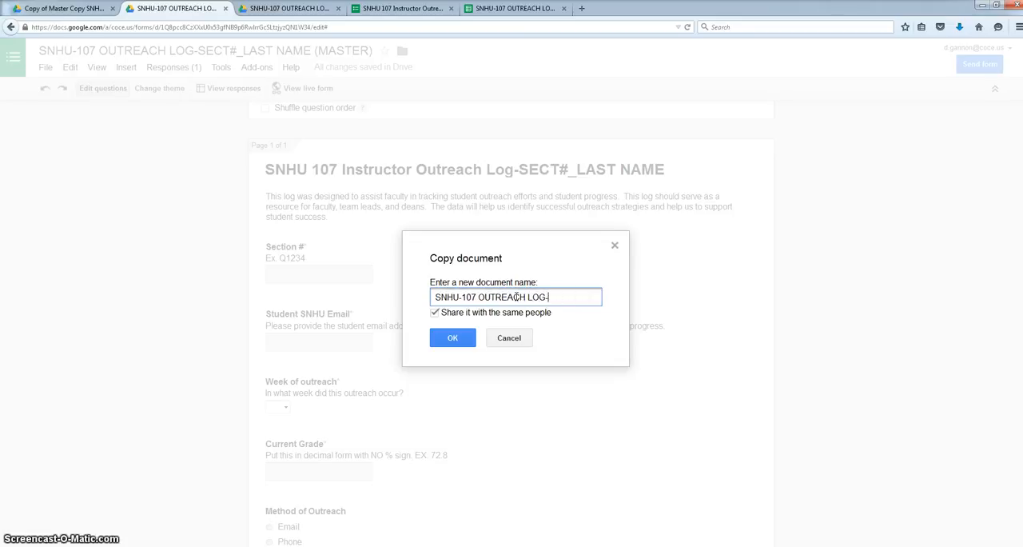
type("q")
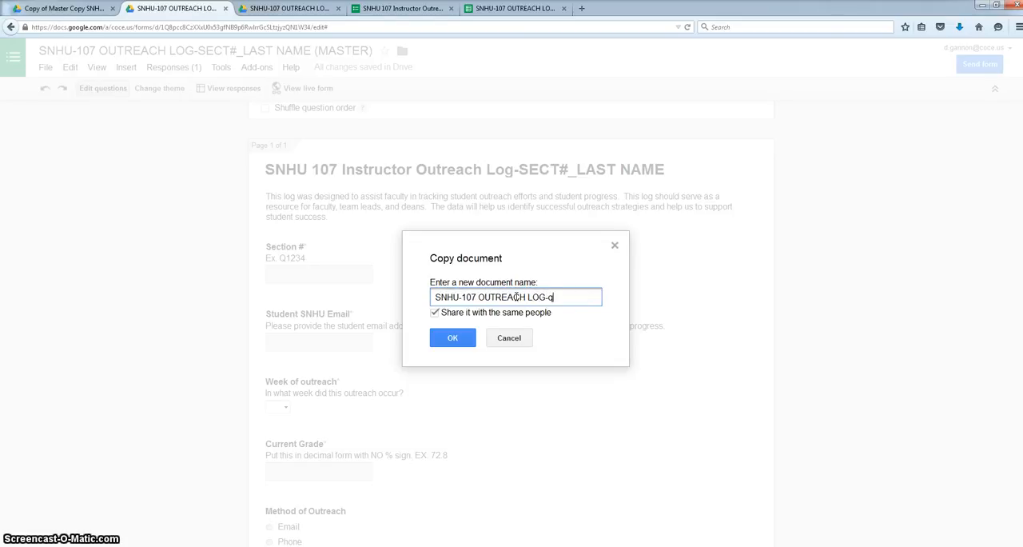
type("1235_")
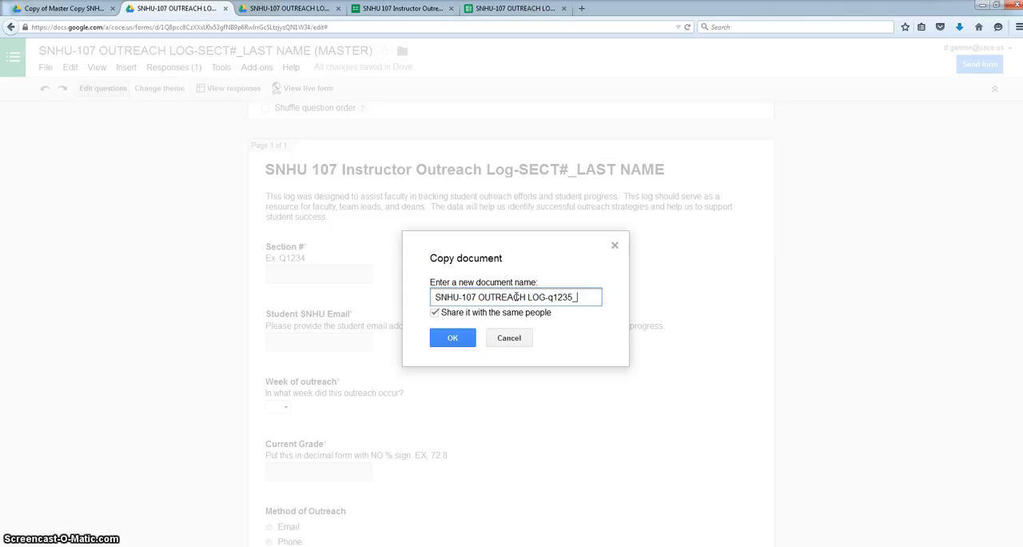
type("Belanger")
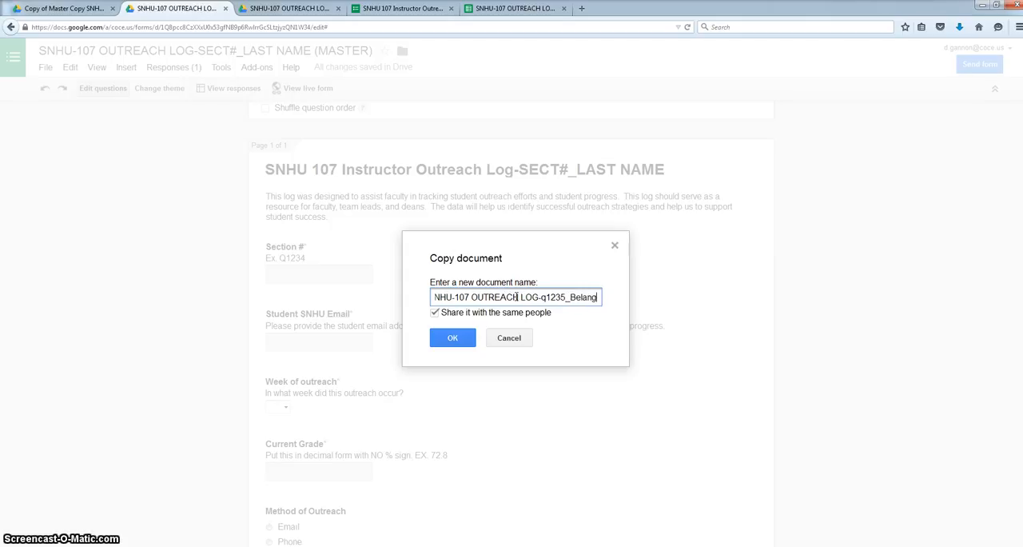
left_click(453, 338)
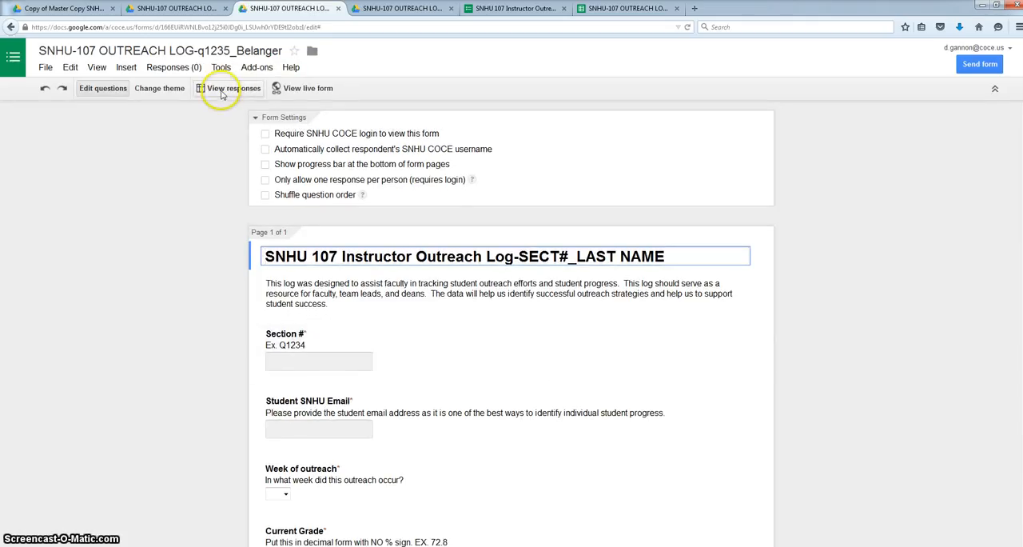
Review the sharing settings of the q1235 form to see who has access.
left_click(294, 91)
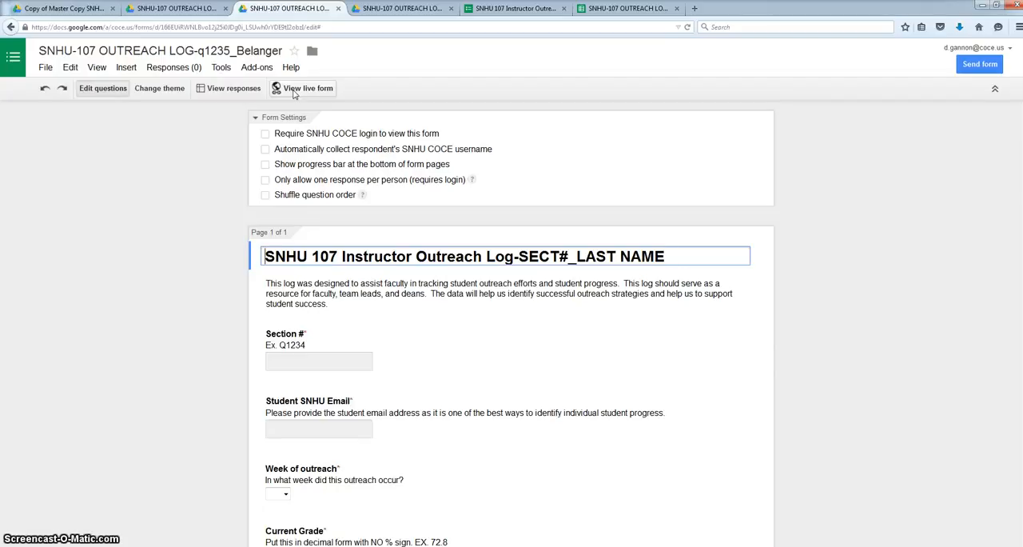
left_click(47, 69)
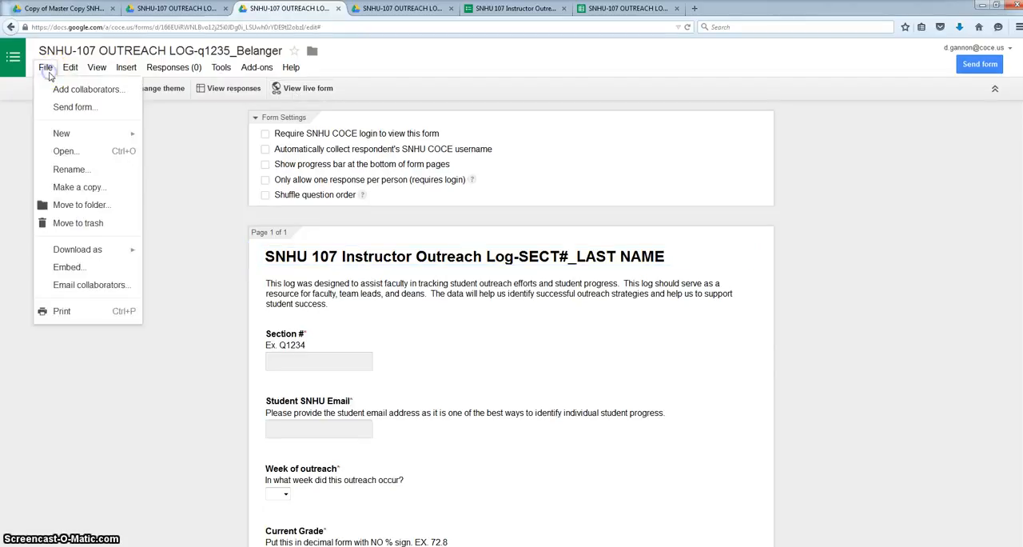
left_click(66, 88)
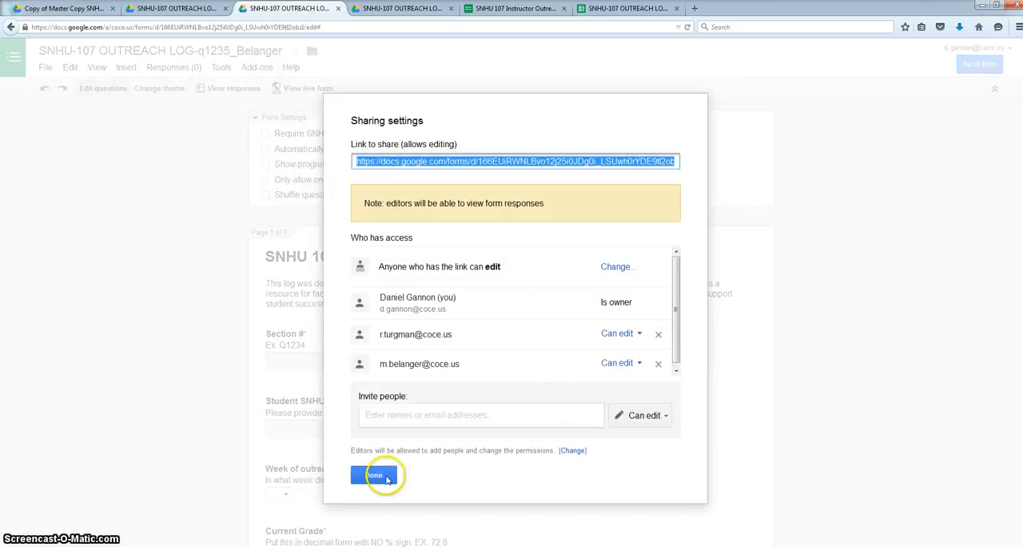
left_click(375, 475)
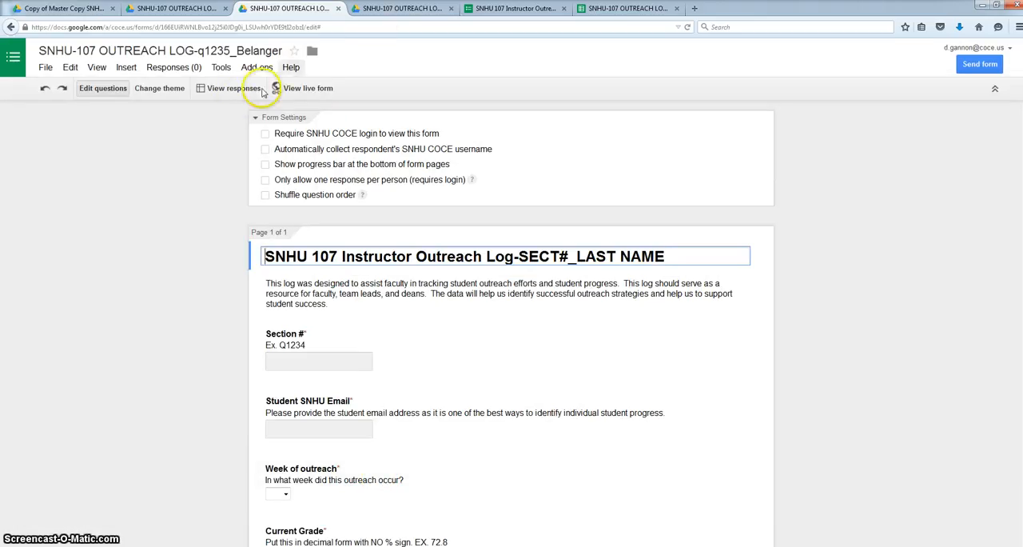
Open the q1235 form's response spreadsheet and its live form for viewing.
left_click(254, 90)
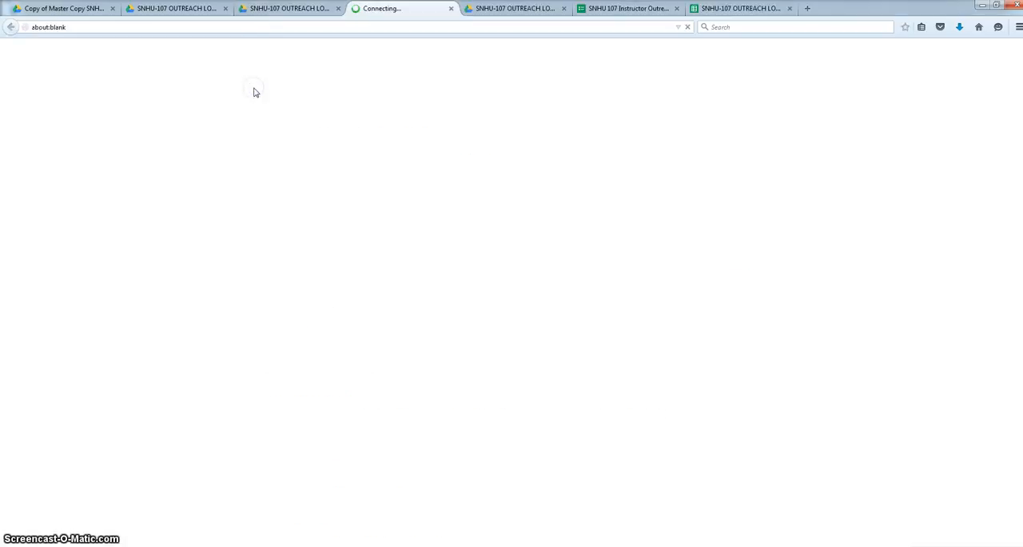
left_click(298, 6)
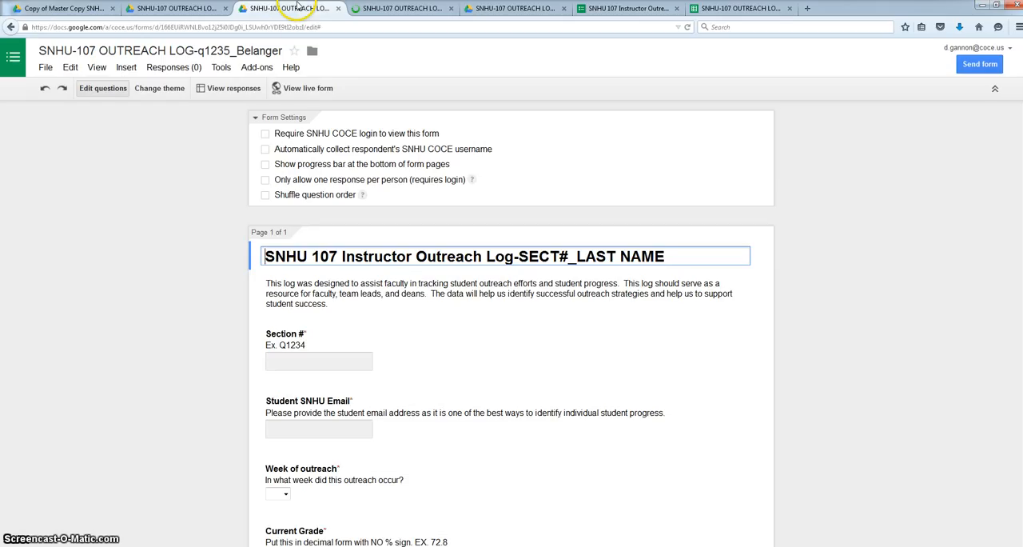
left_click(291, 93)
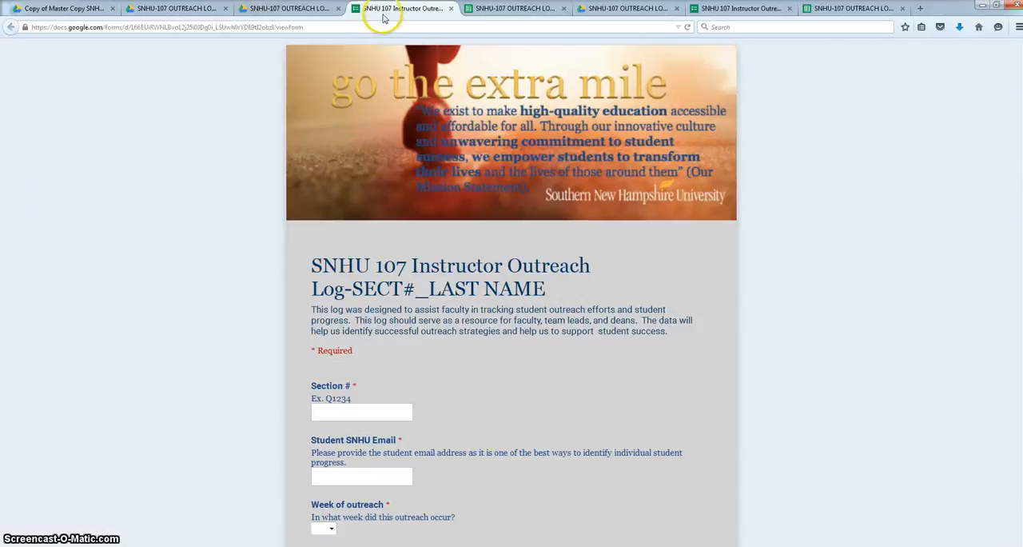
Replace "SECT#_LAST NAME" in the q1235 form's title with q1235, an underscore and the instructor's last name.
left_click(275, 10)
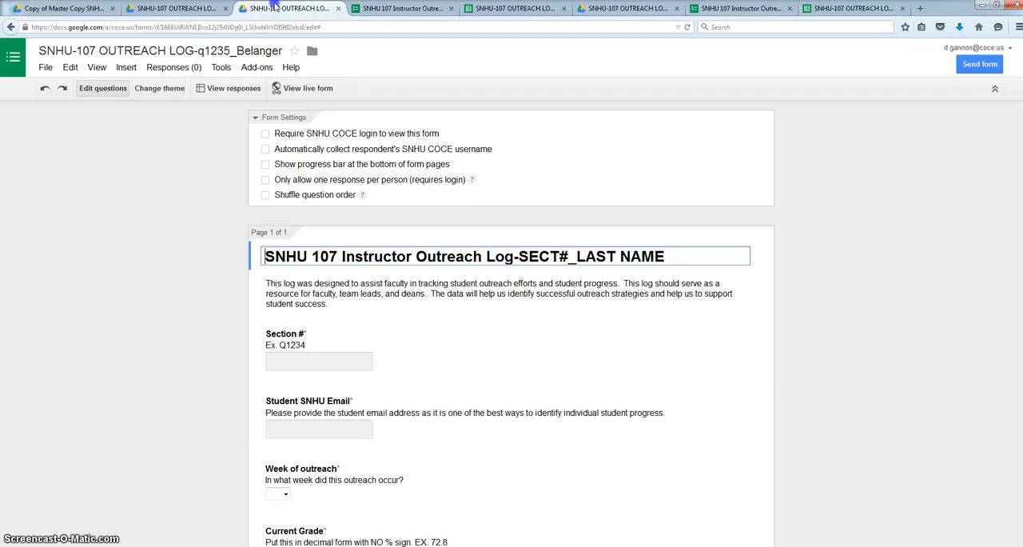
left_click_drag(680, 256, 520, 253)
key("BackSpace")
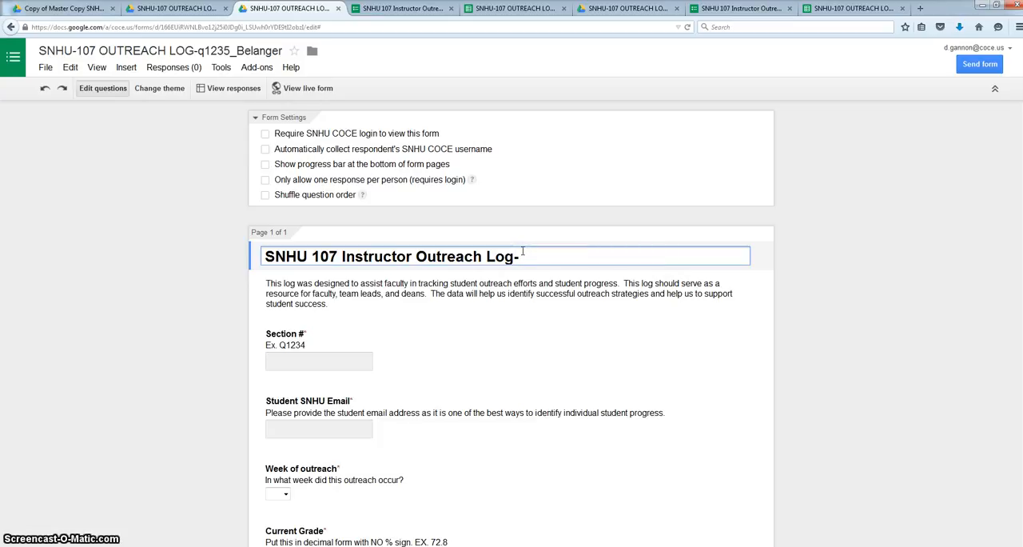
type("q1235_Belanger")
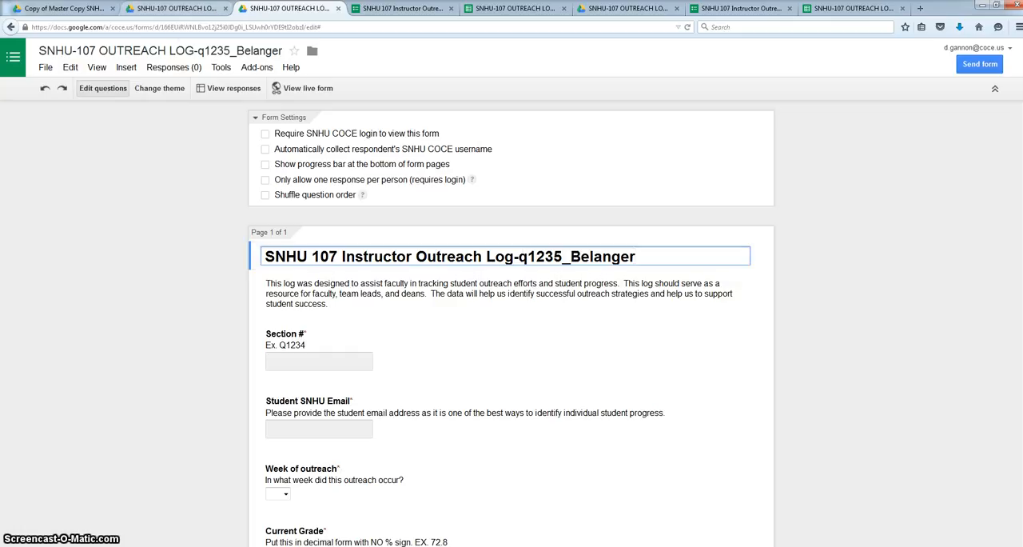
Check the edited title in the q1235 live form, closing and reopening the live form to refresh it.
left_click(297, 90)
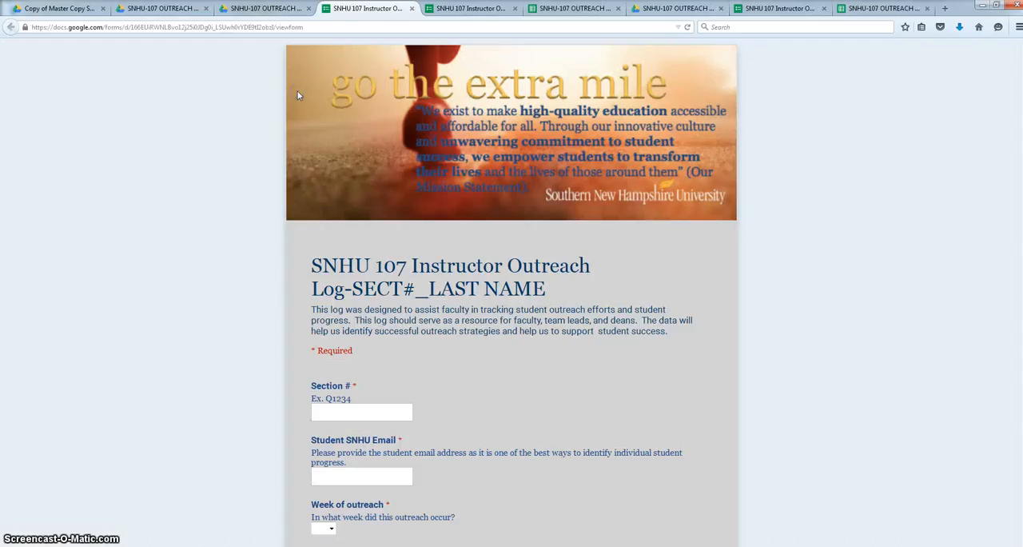
left_click(412, 8)
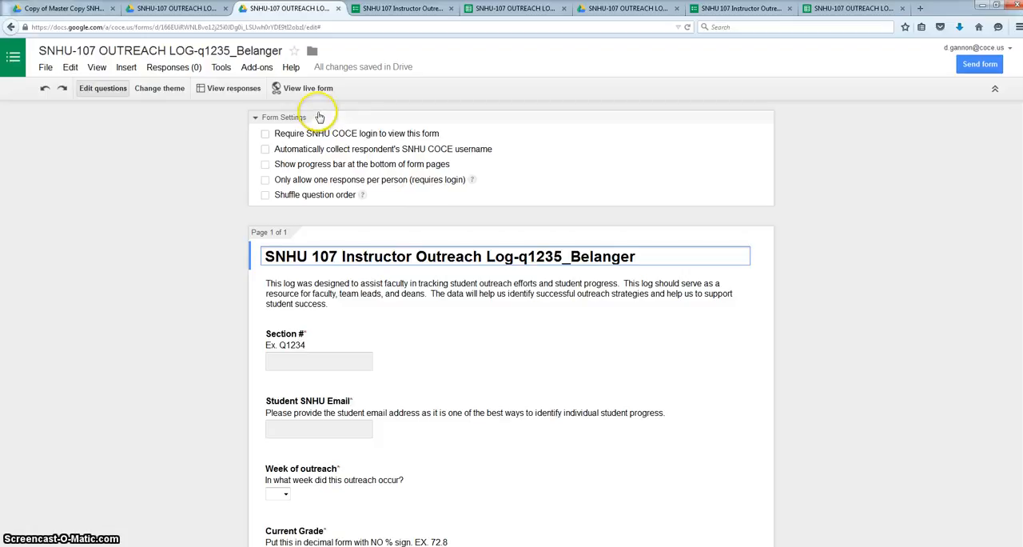
left_click(296, 88)
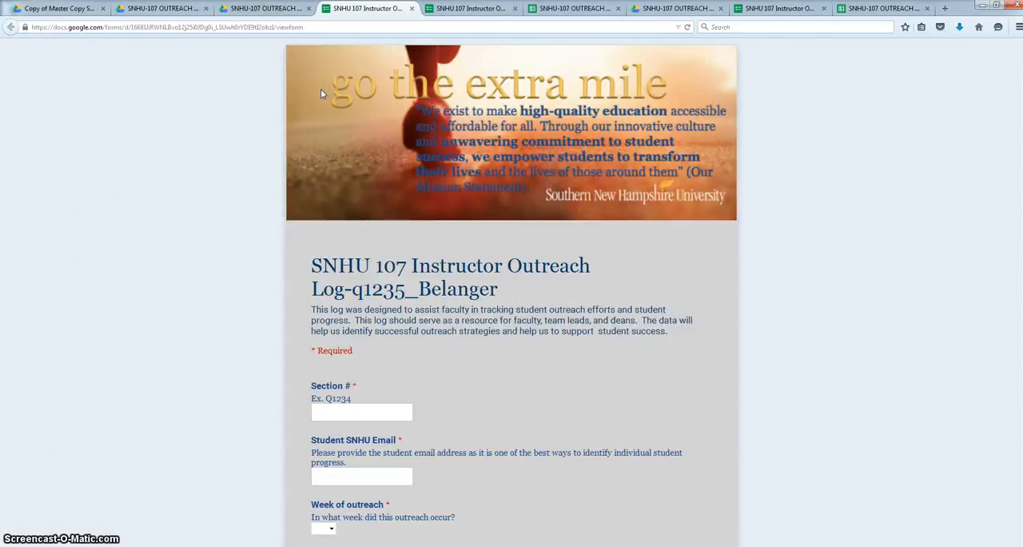
left_click(411, 8)
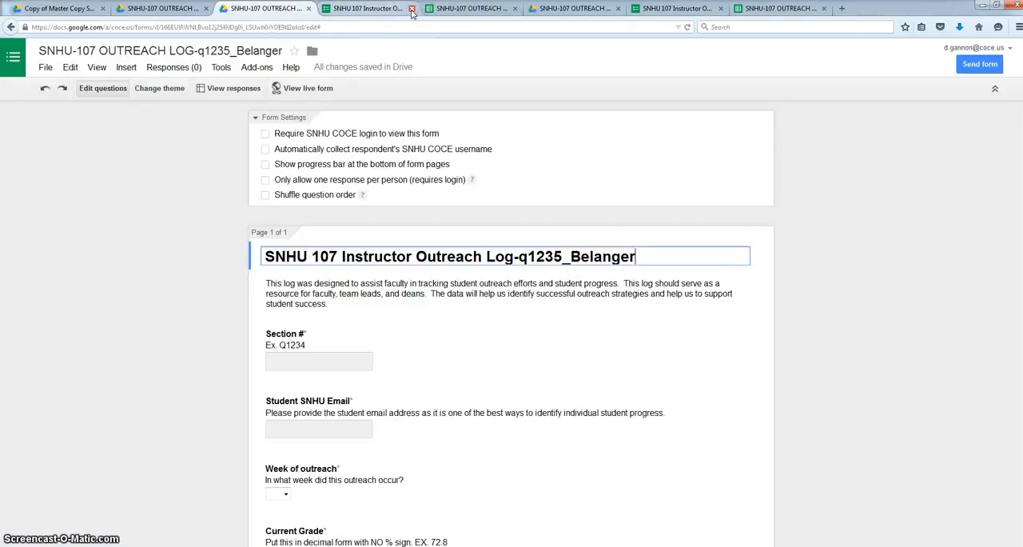
Close the remaining live forms and response spreadsheets and the Q1234 form, keeping the master and the q1235 form open.
left_click(411, 9)
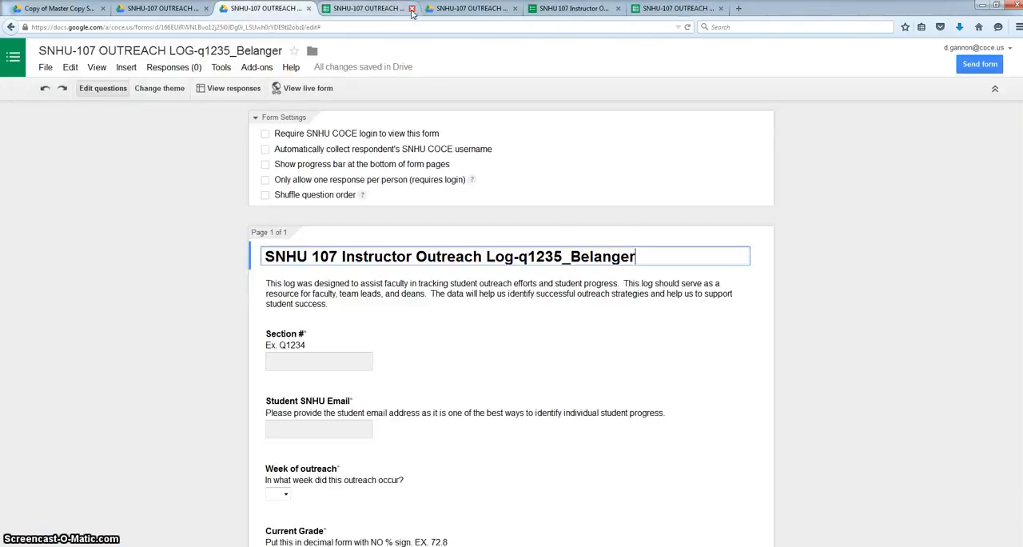
left_click(411, 9)
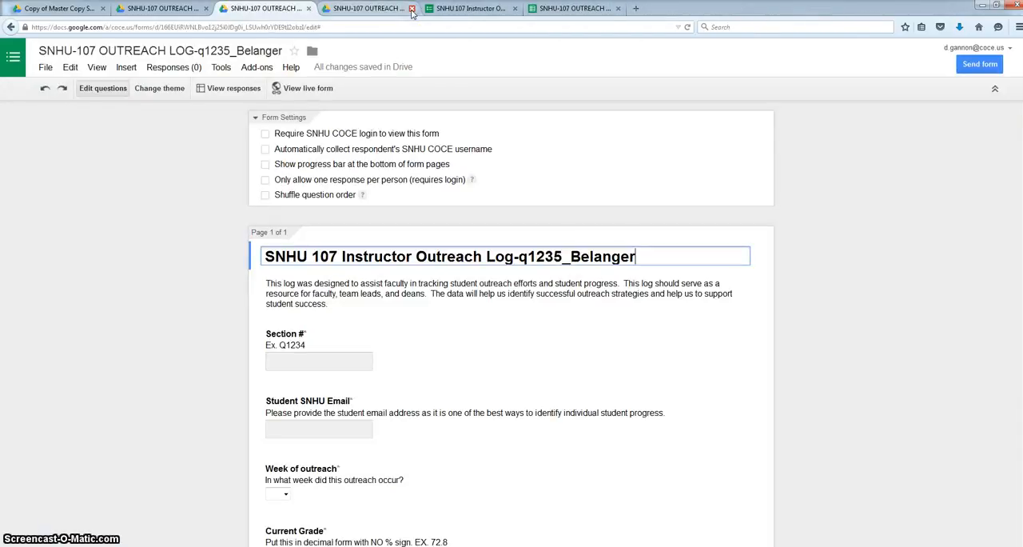
left_click(412, 8)
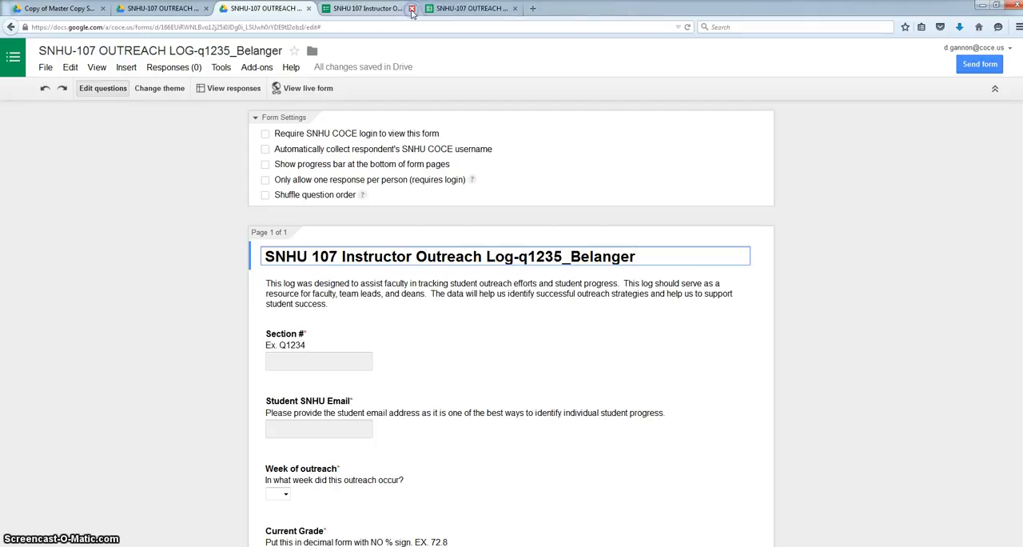
left_click(411, 9)
left_click(412, 9)
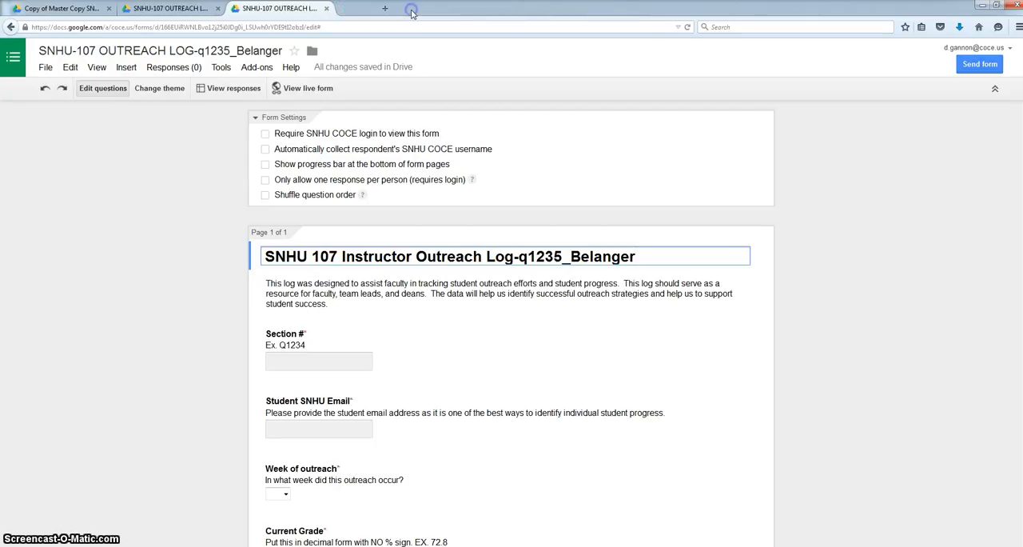